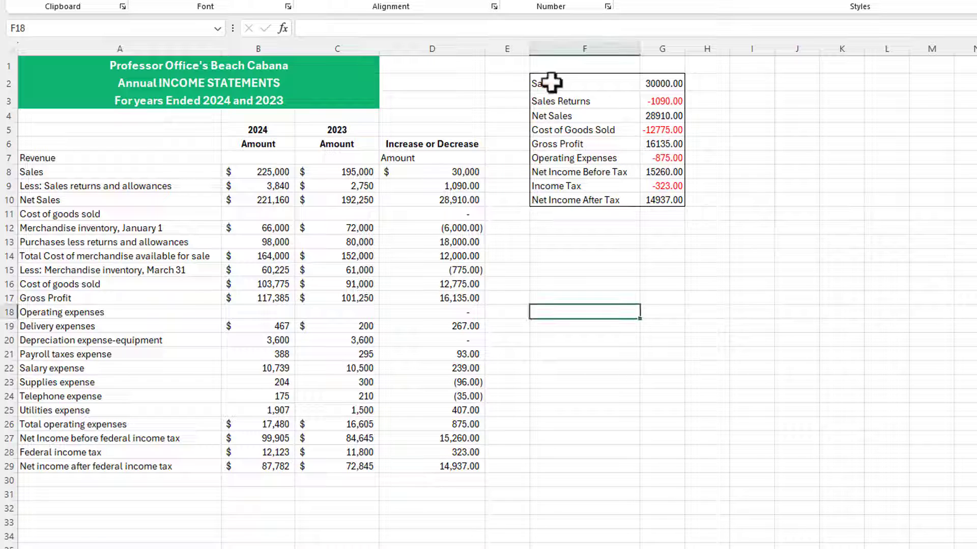
Insert a waterfall chart of range F2:G10 from the Recommended Charts list
{"action": "left_click_drag", "start_coordinate": [551, 83], "coordinate": [649, 201]}
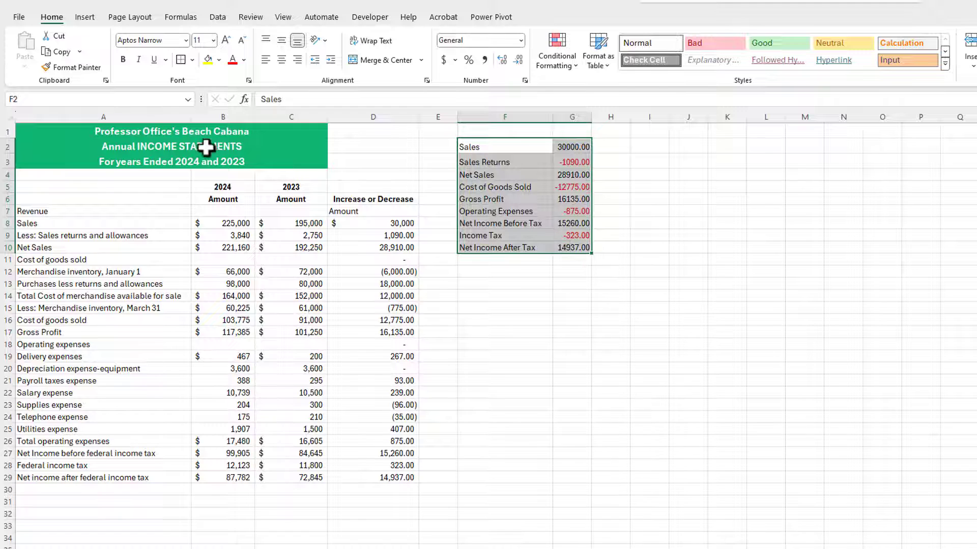
{"action": "left_click", "coordinate": [85, 18]}
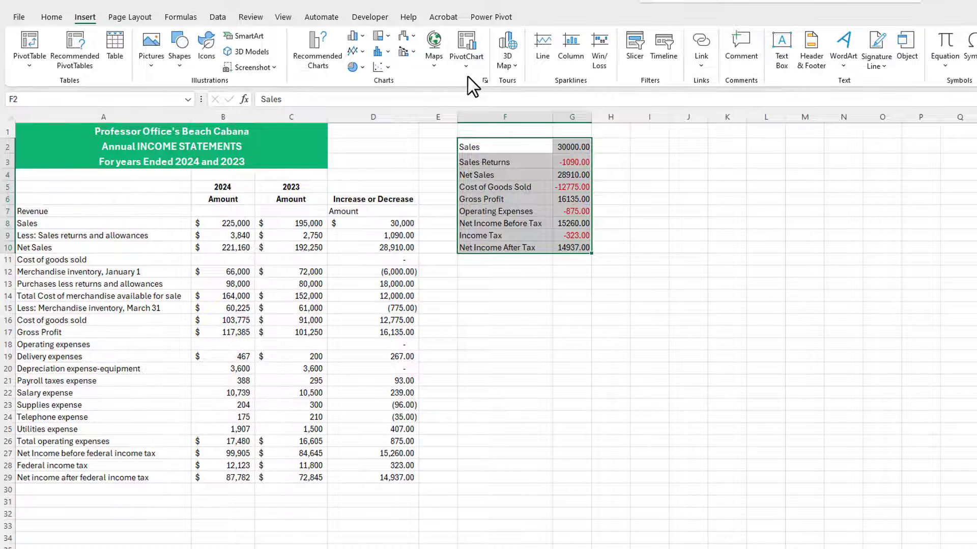
{"action": "left_click", "coordinate": [485, 81]}
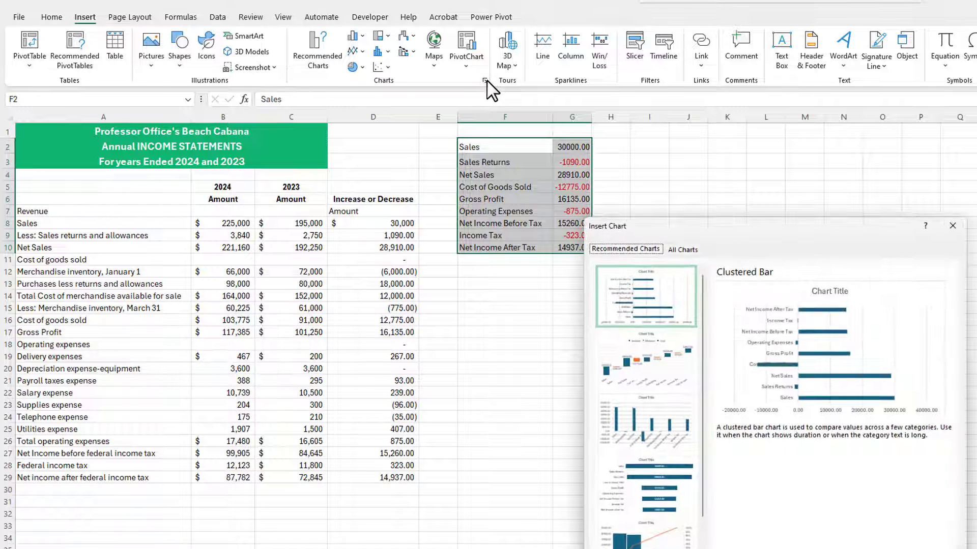
{"action": "left_click", "coordinate": [647, 351]}
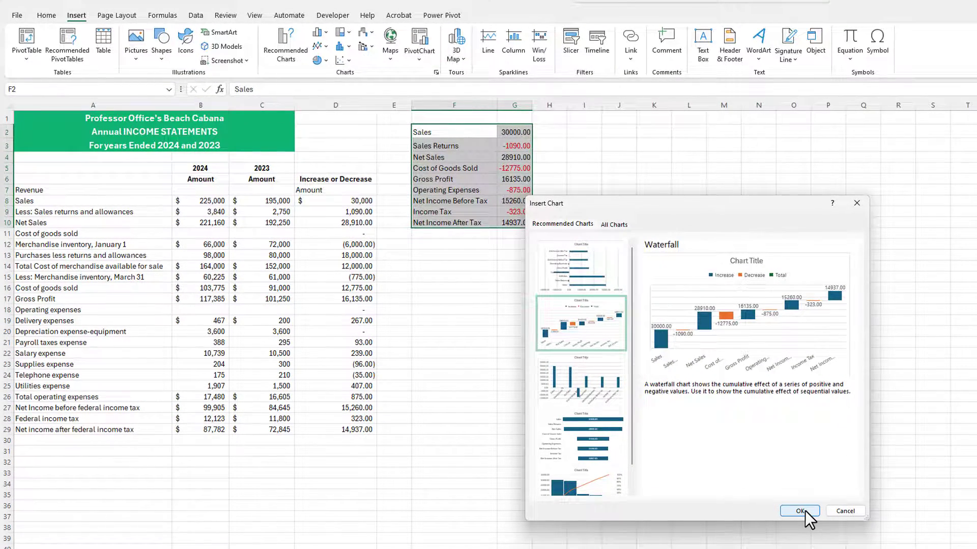
{"action": "left_click", "coordinate": [801, 511]}
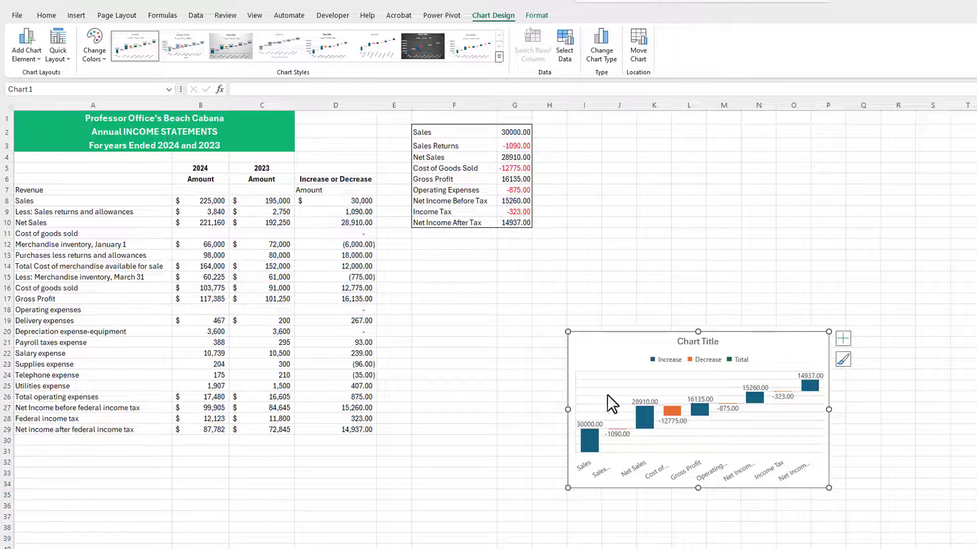
Enlarge the waterfall chart at both corners so it spans beneath the summary table
{"action": "left_click_drag", "start_coordinate": [567, 333], "coordinate": [410, 239]}
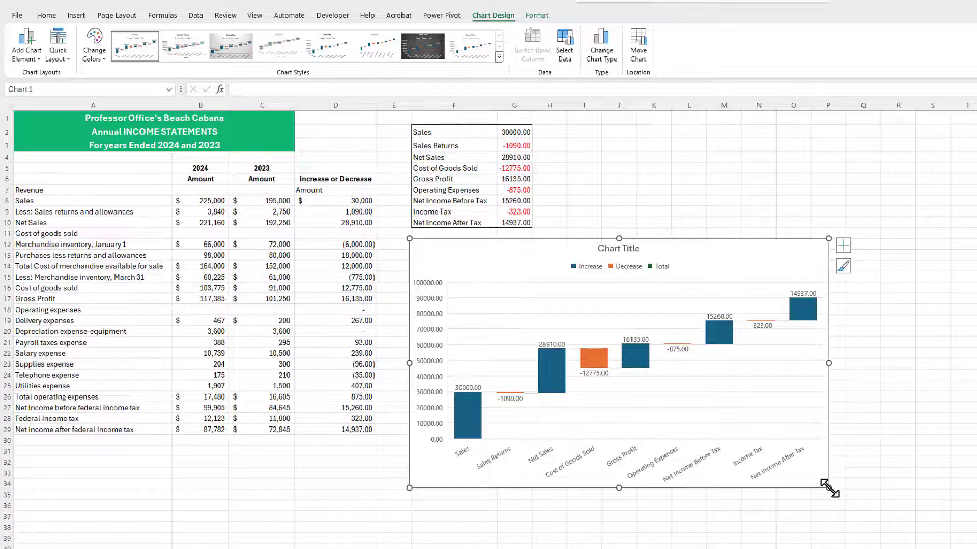
{"action": "left_click_drag", "start_coordinate": [828, 487], "coordinate": [878, 519]}
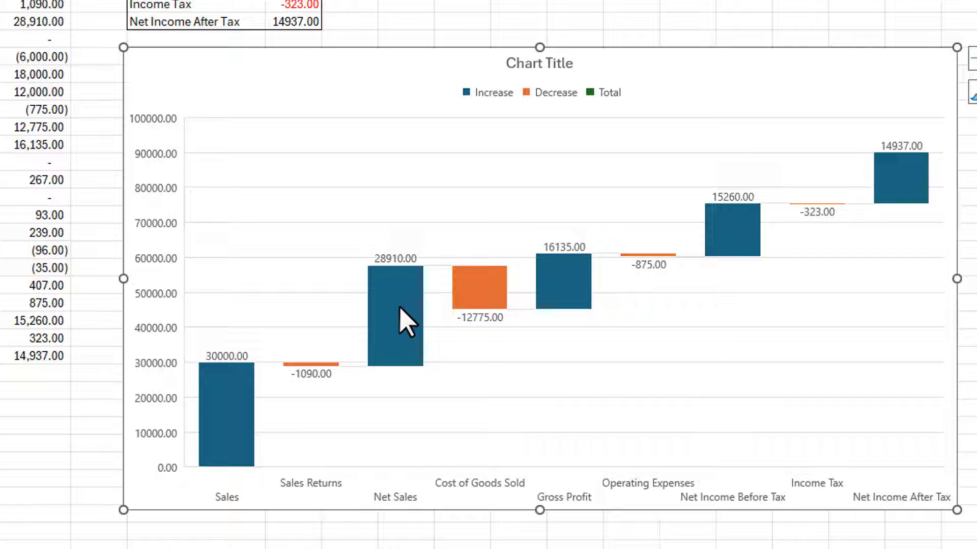
Select only the Net Sales bar and bring up its shortcut menu
{"action": "left_click", "coordinate": [405, 321]}
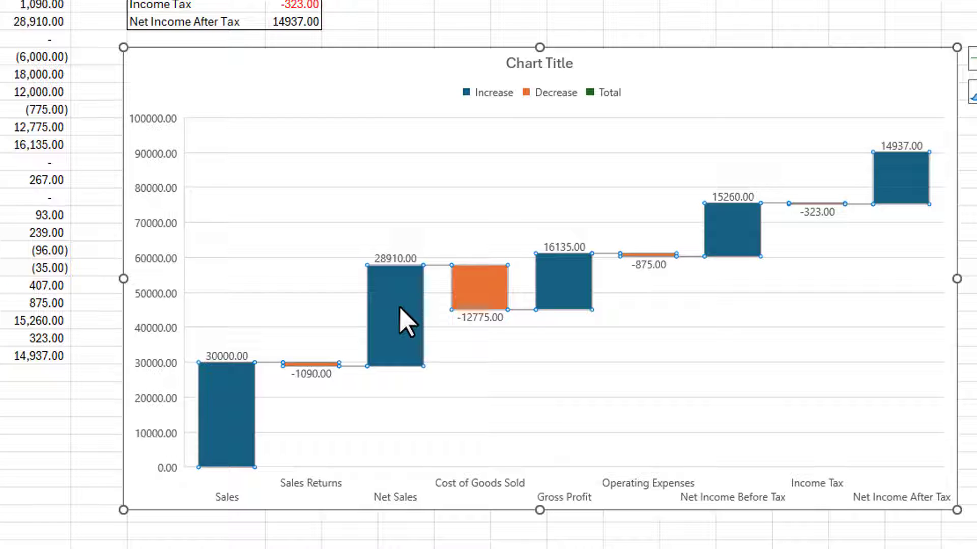
{"action": "left_click", "coordinate": [404, 321]}
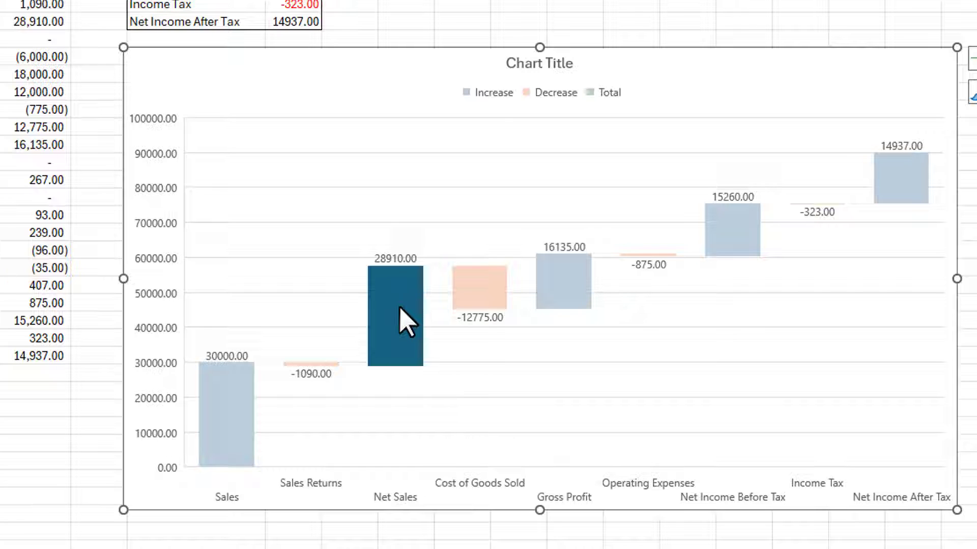
{"action": "right_click", "coordinate": [405, 321]}
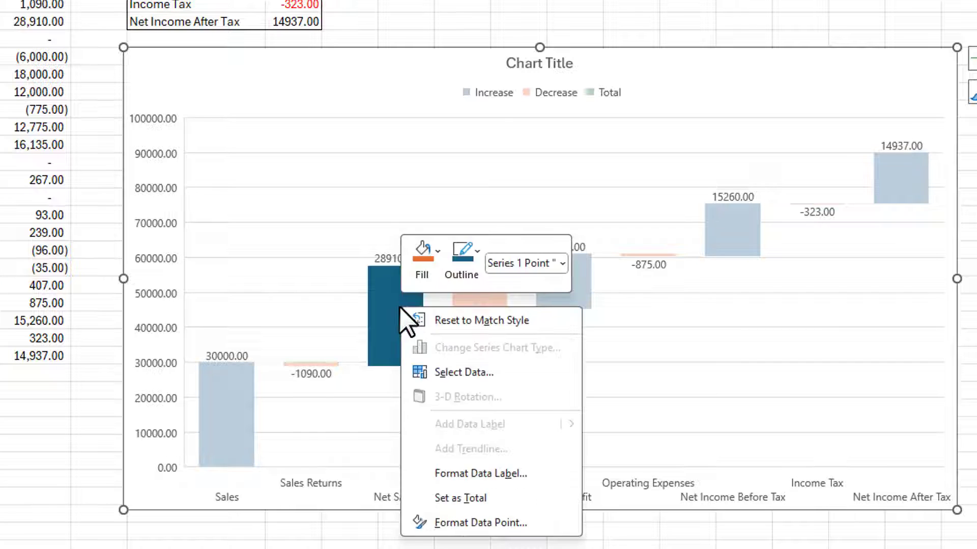
Set the series gap width to 36% and make Net Sales a total bar
{"action": "left_click", "coordinate": [463, 524]}
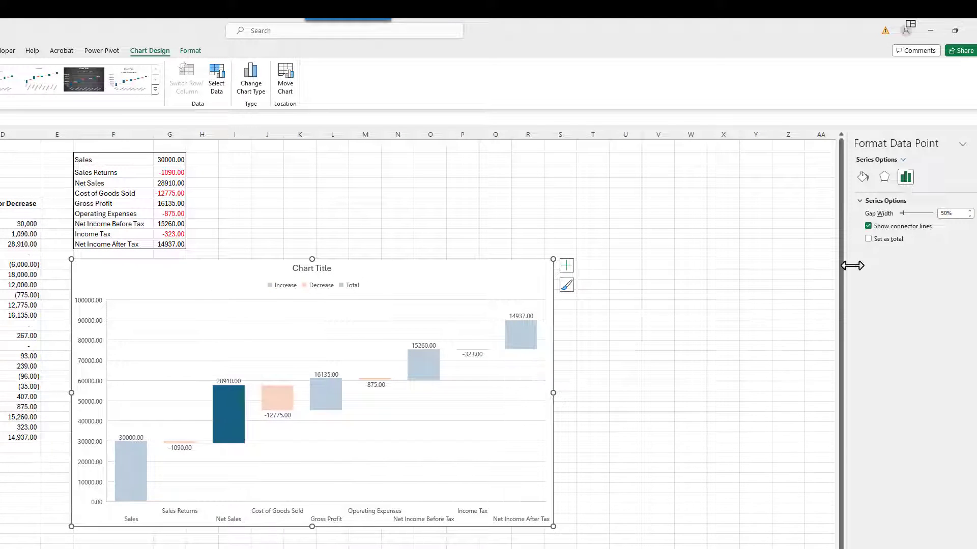
{"action": "mouse_move", "coordinate": [902, 143]}
{"action": "left_mouse_down"}
{"action": "mouse_move", "coordinate": [651, 257]}
{"action": "mouse_move", "coordinate": [651, 275]}
{"action": "left_mouse_up"}
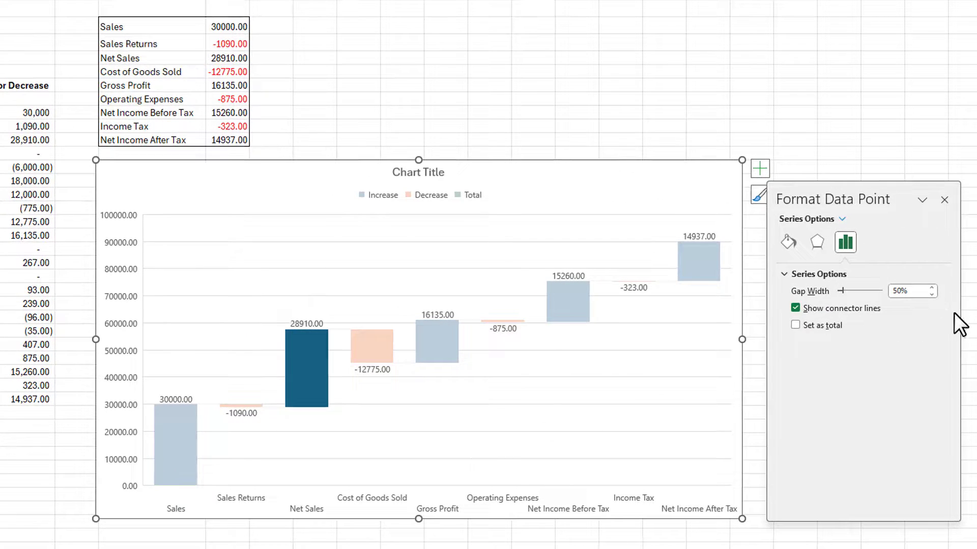
{"action": "double_click", "coordinate": [888, 291]}
{"action": "type", "text": "36"}
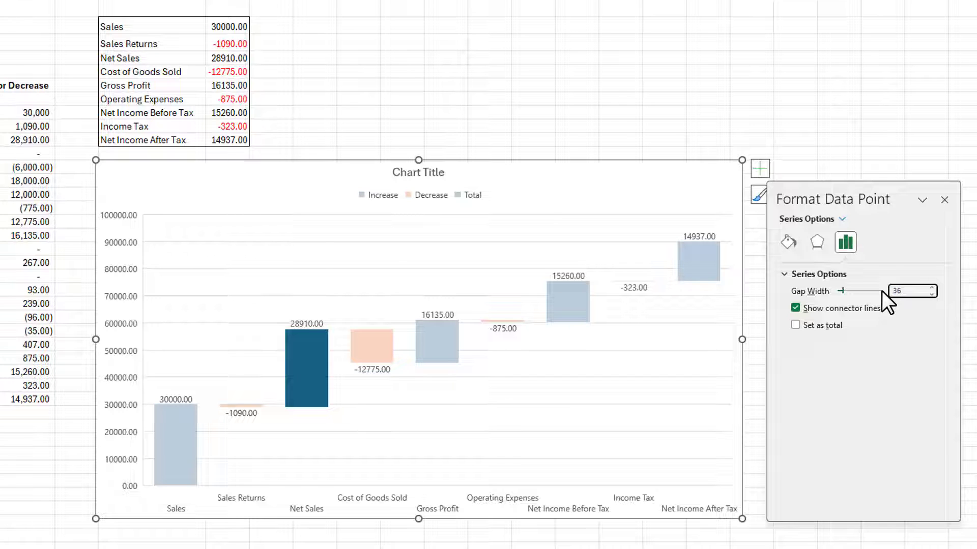
{"action": "key", "text": "Tab"}
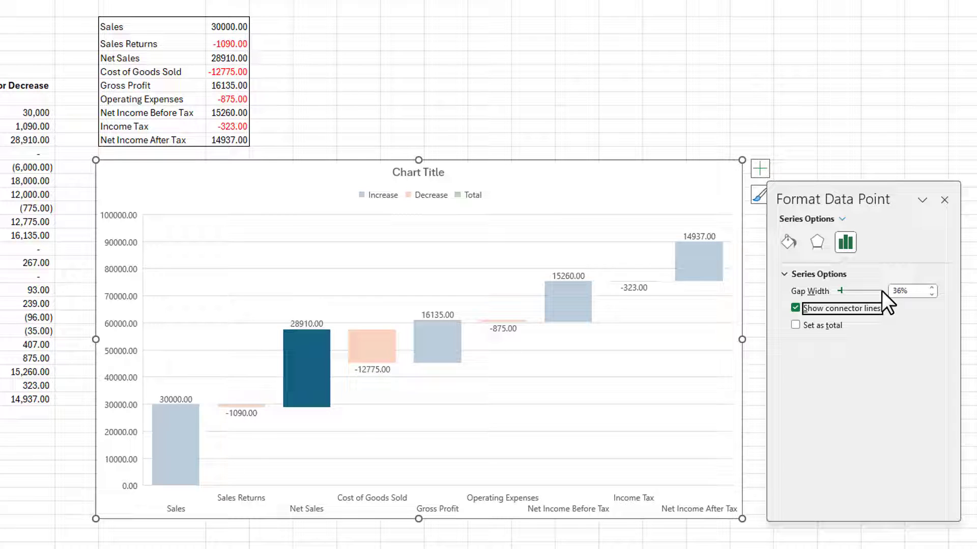
{"action": "left_click", "coordinate": [797, 325]}
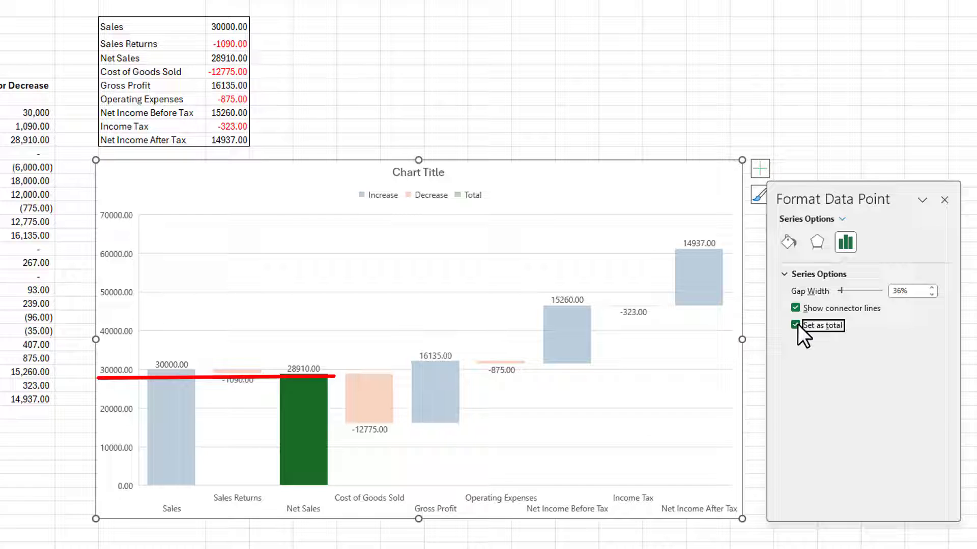
Set Gross Profit, Net Income Before Tax and Net Income After Tax as total bars
{"action": "left_click", "coordinate": [439, 403]}
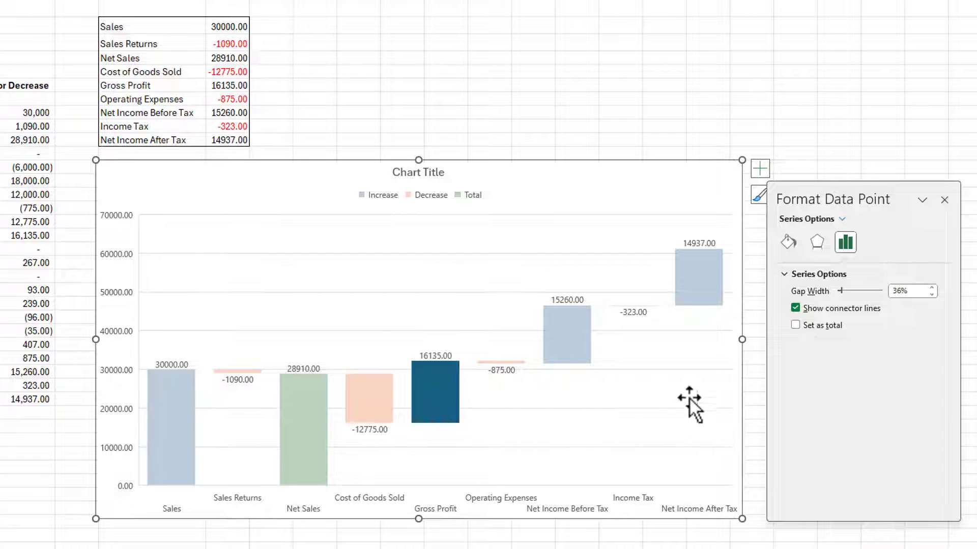
{"action": "left_click", "coordinate": [794, 325]}
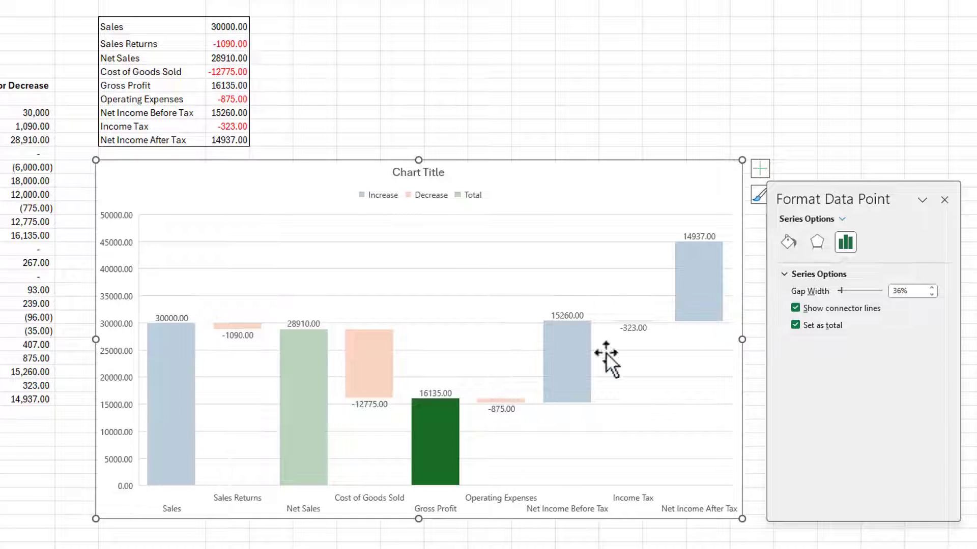
{"action": "left_click", "coordinate": [572, 353]}
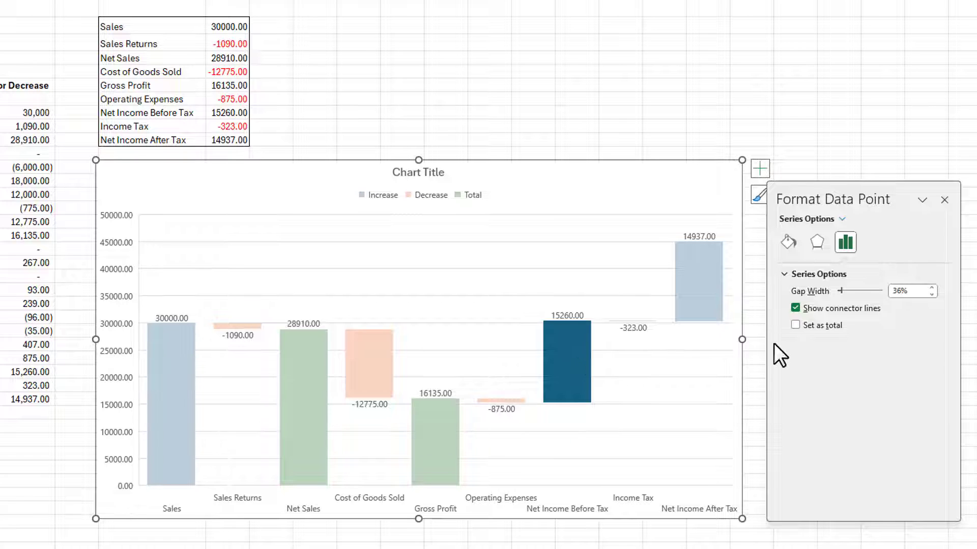
{"action": "left_click", "coordinate": [795, 325]}
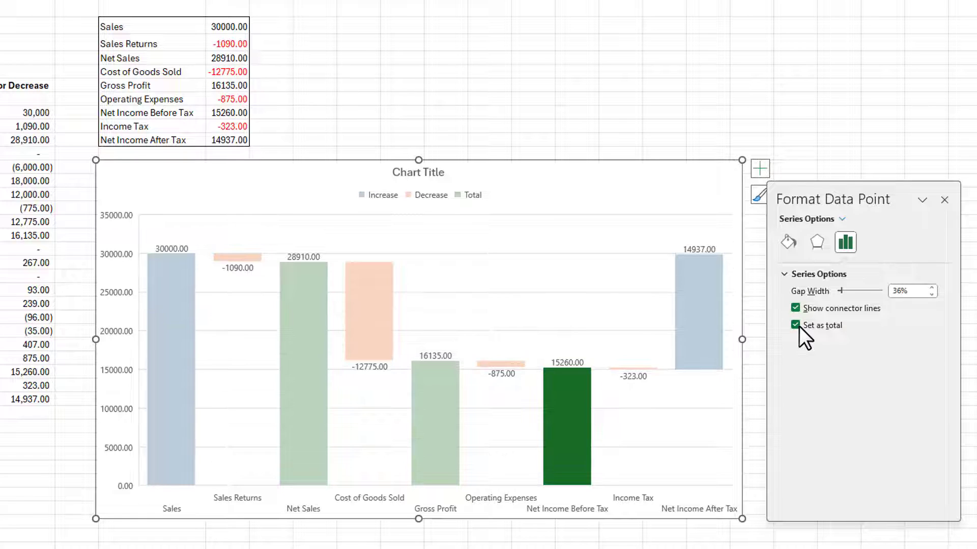
{"action": "left_click", "coordinate": [708, 330]}
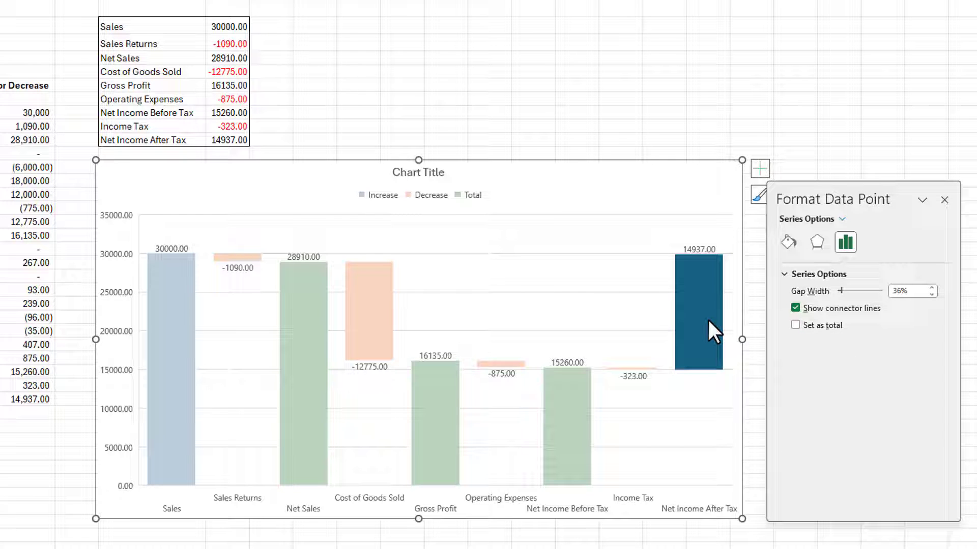
{"action": "left_click", "coordinate": [797, 326]}
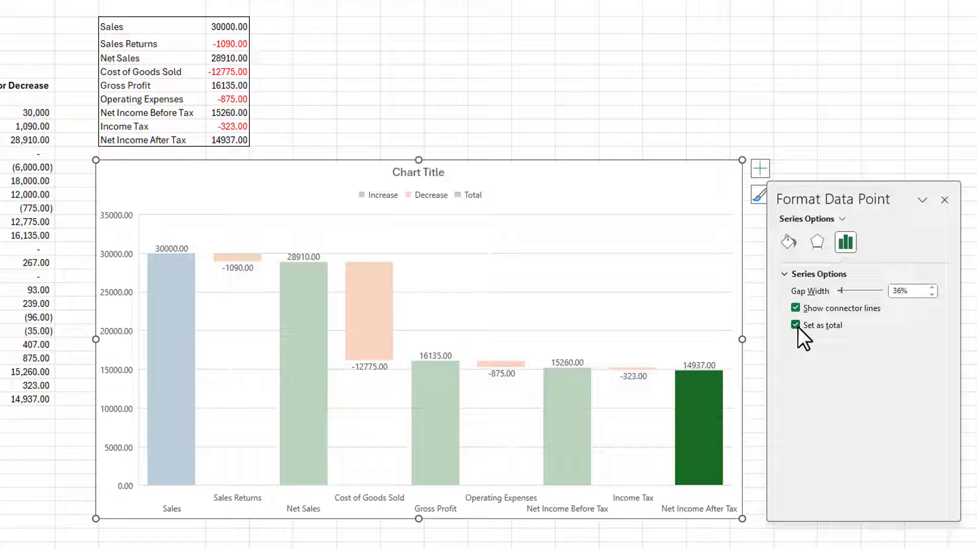
{"action": "key", "text": "Escape"}
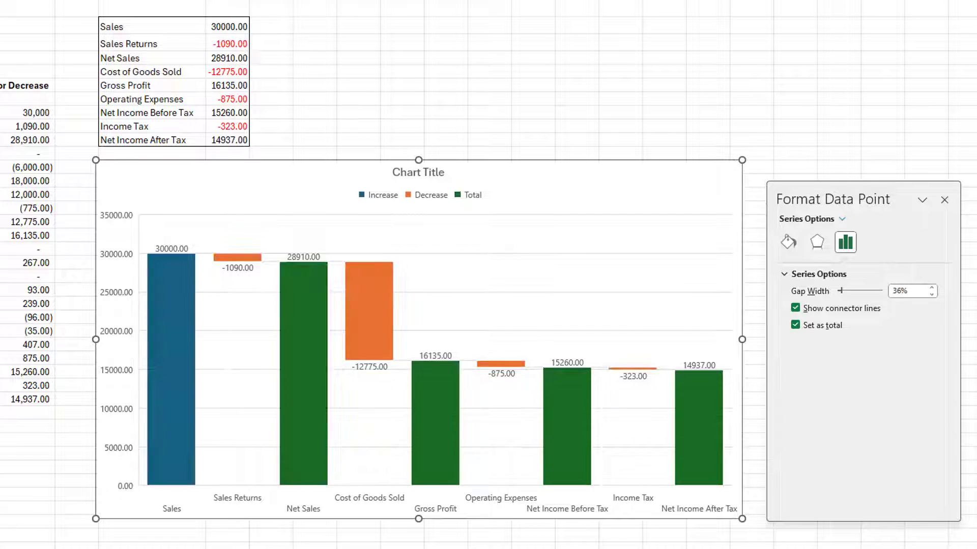
{"action": "key", "text": "Escape"}
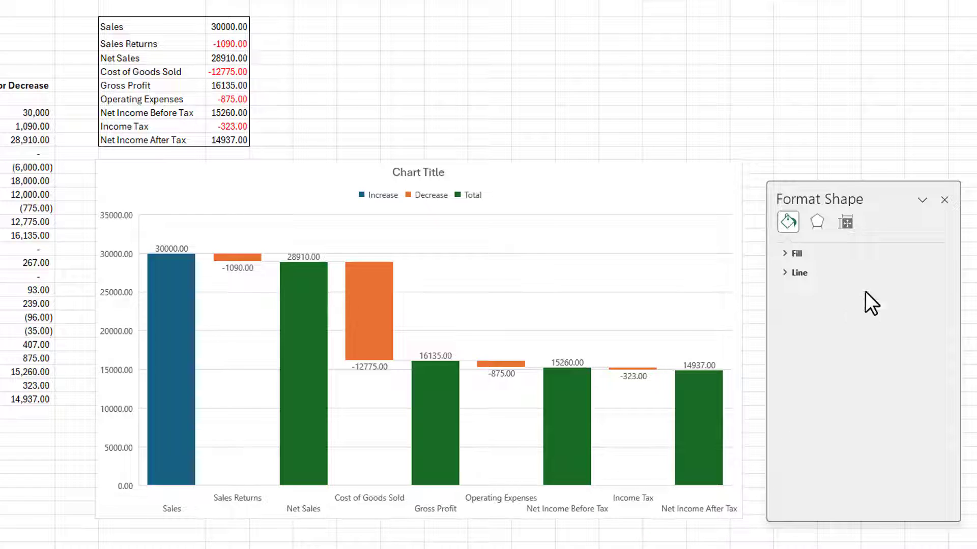
Replace the chart title text and make it larger and bold
{"action": "left_click", "coordinate": [944, 201]}
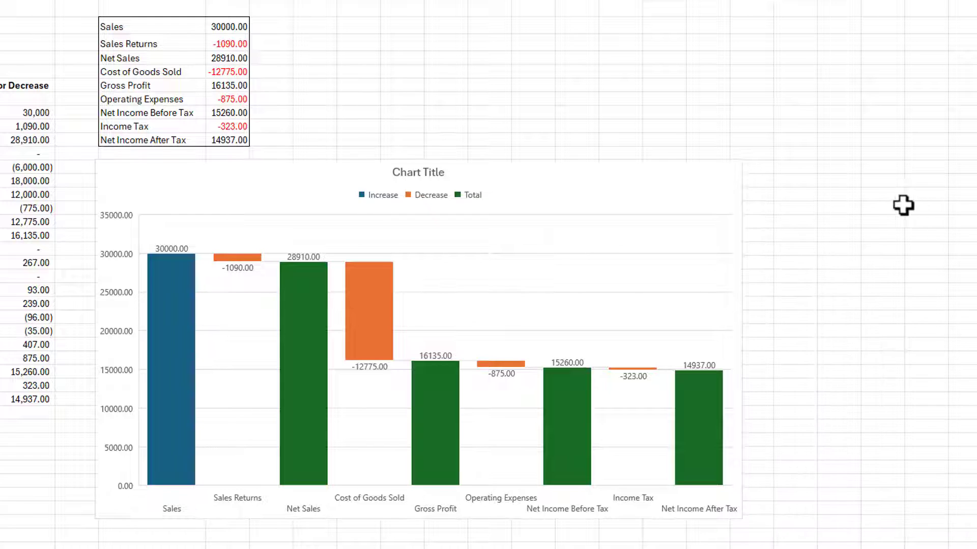
{"action": "left_click", "coordinate": [395, 169]}
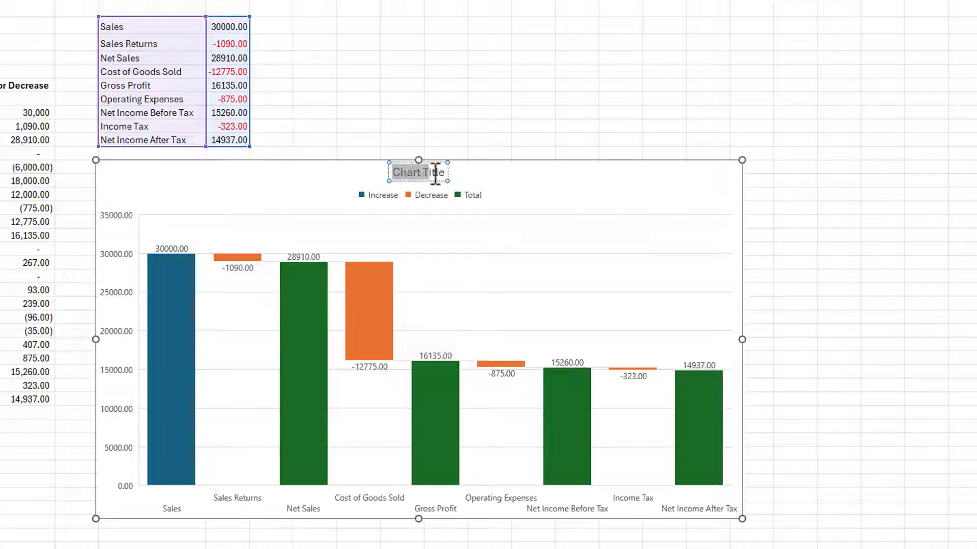
{"action": "left_click_drag", "start_coordinate": [437, 172], "coordinate": [445, 173]}
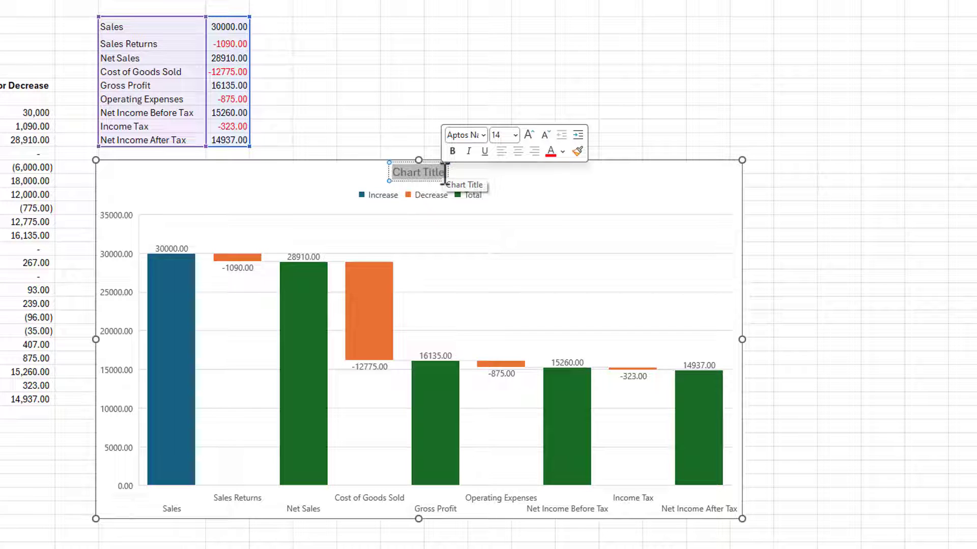
{"action": "type", "text": "A"}
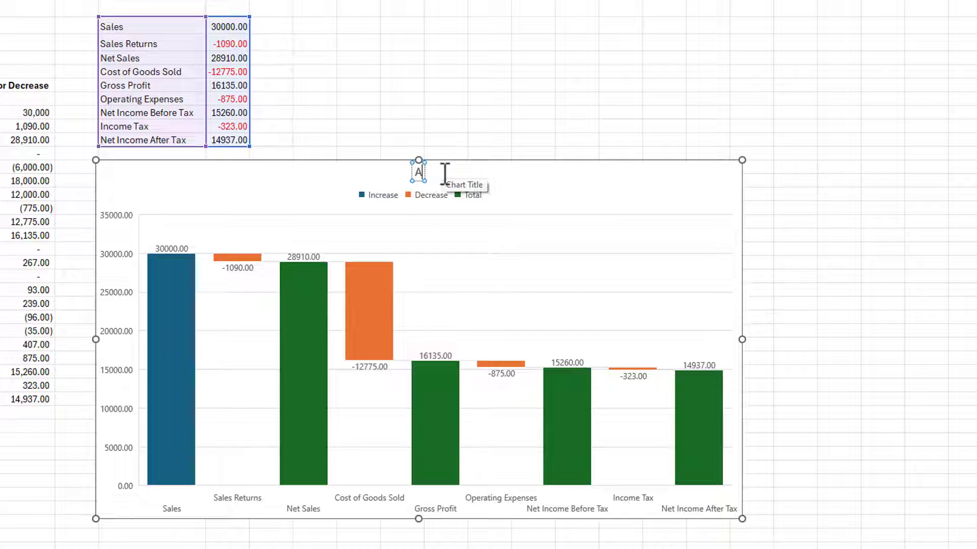
{"action": "type", "text": "nalysis of Changes from 2023 to 2024 Income Statements"}
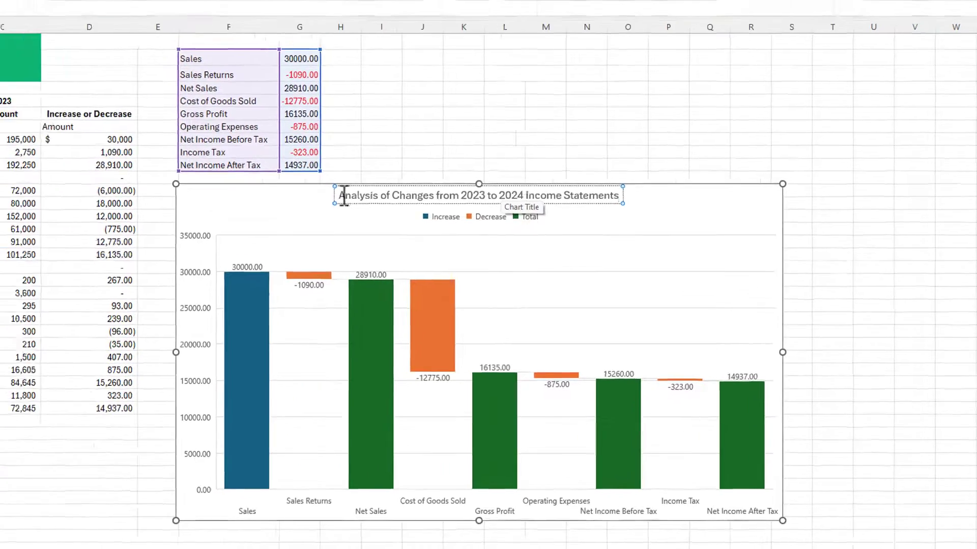
{"action": "left_click_drag", "start_coordinate": [270, 173], "coordinate": [568, 173]}
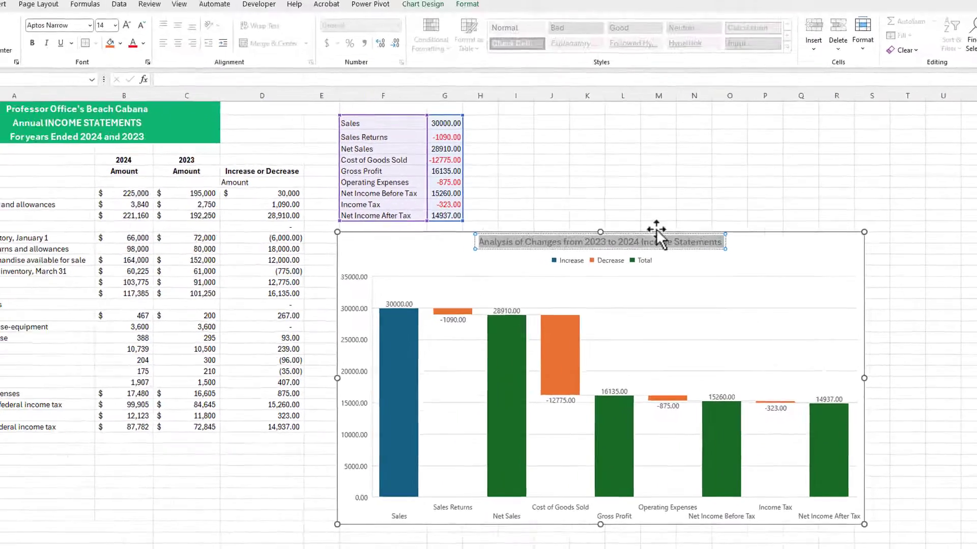
{"action": "left_click", "coordinate": [138, 29]}
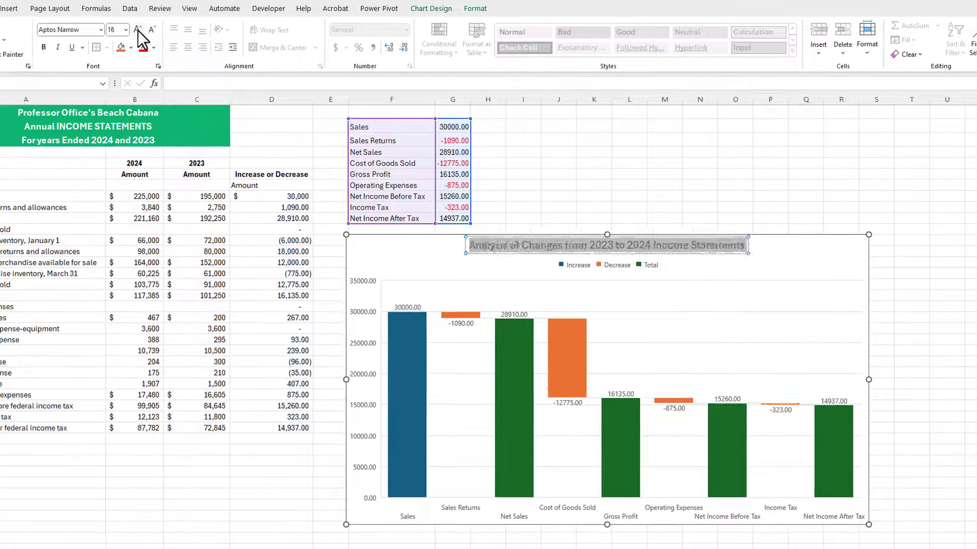
{"action": "left_click", "coordinate": [44, 46]}
Enlarge the legend and horizontal axis text, and widen the chart so labels lie flat
{"action": "left_click", "coordinate": [574, 271]}
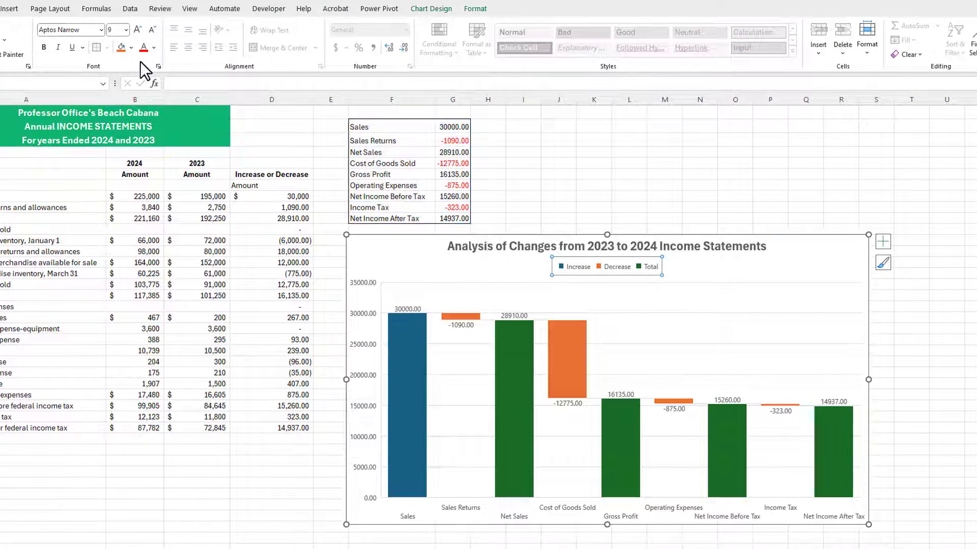
{"action": "left_click", "coordinate": [138, 31]}
{"action": "left_click", "coordinate": [466, 510]}
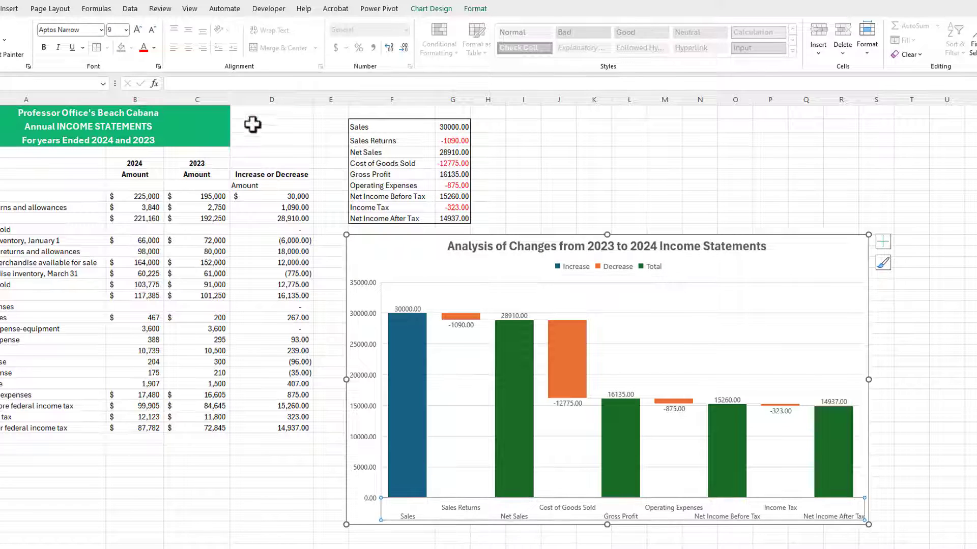
{"action": "left_click", "coordinate": [137, 29]}
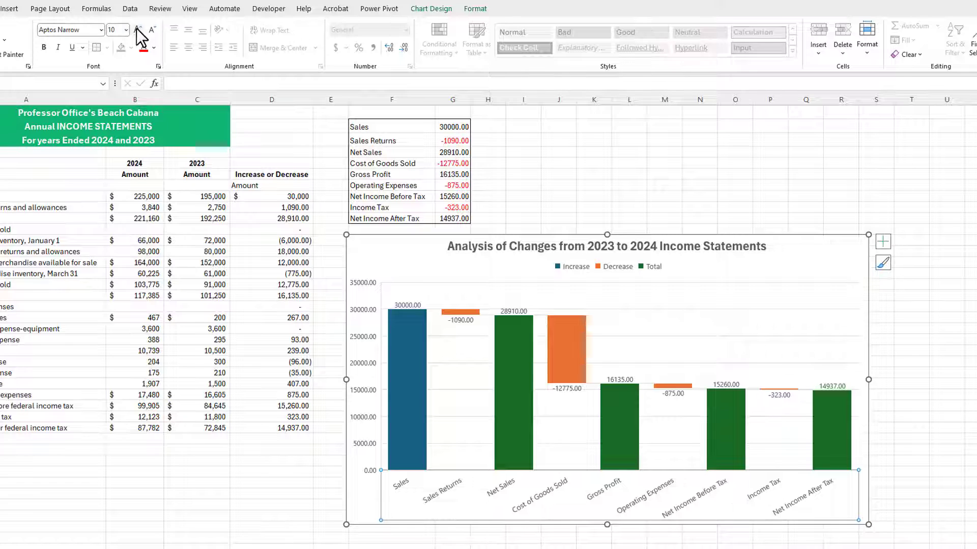
{"action": "left_click_drag", "start_coordinate": [869, 525], "coordinate": [901, 544]}
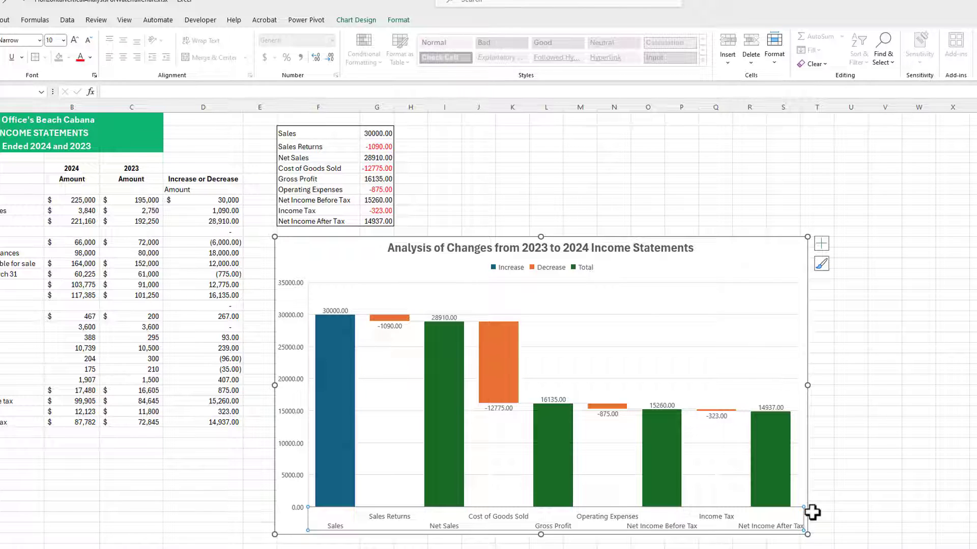
Apply the orange, blue and green colorful palette to the waterfall chart
{"action": "left_click", "coordinate": [357, 19]}
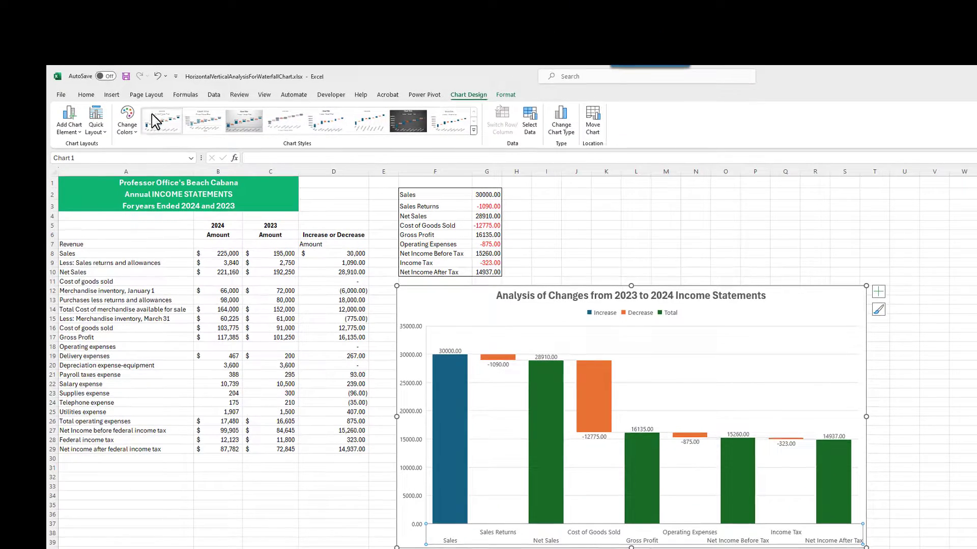
{"action": "left_click", "coordinate": [127, 122]}
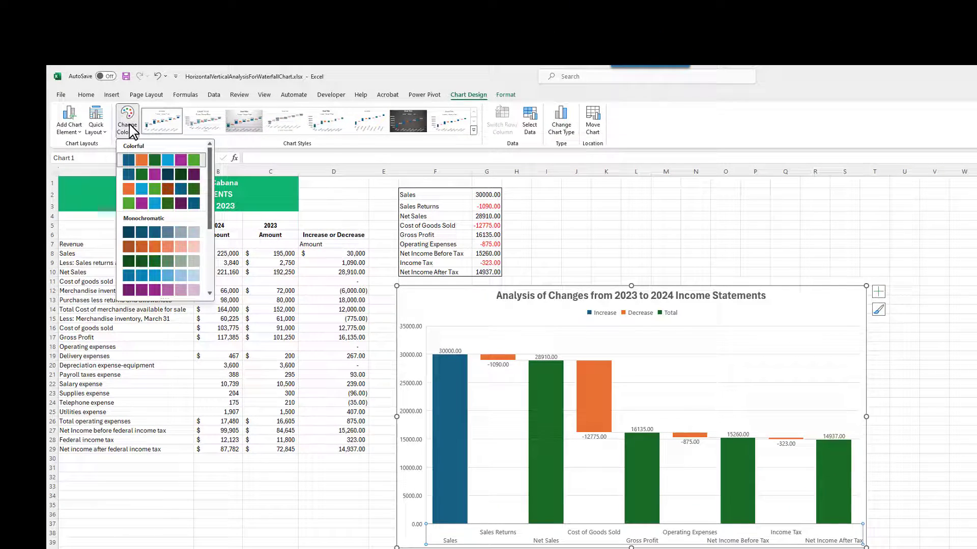
{"action": "left_click", "coordinate": [137, 185]}
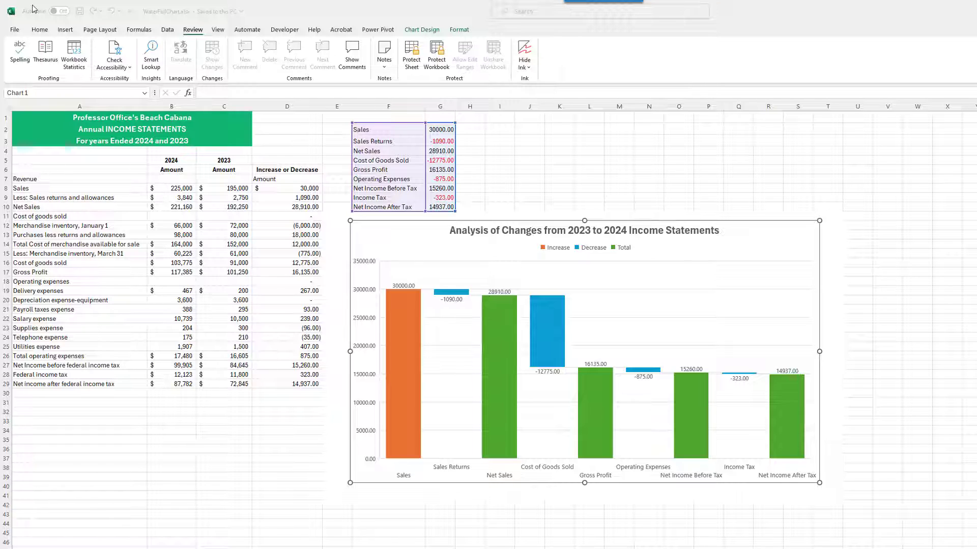
Add the Camera command from Commands Not in the Ribbon to the Quick Access Toolbar
{"action": "left_click", "coordinate": [33, 8]}
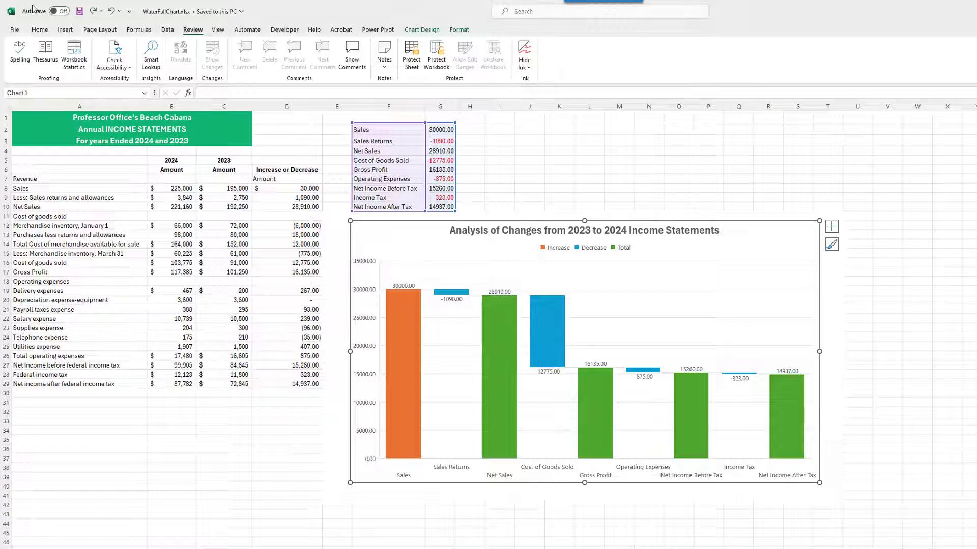
{"action": "right_click", "coordinate": [32, 8]}
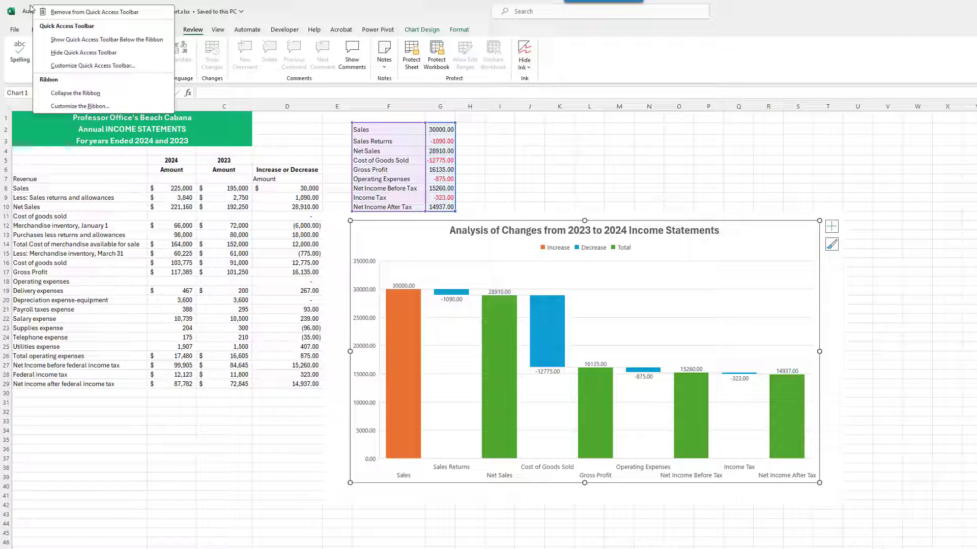
{"action": "left_click", "coordinate": [73, 65]}
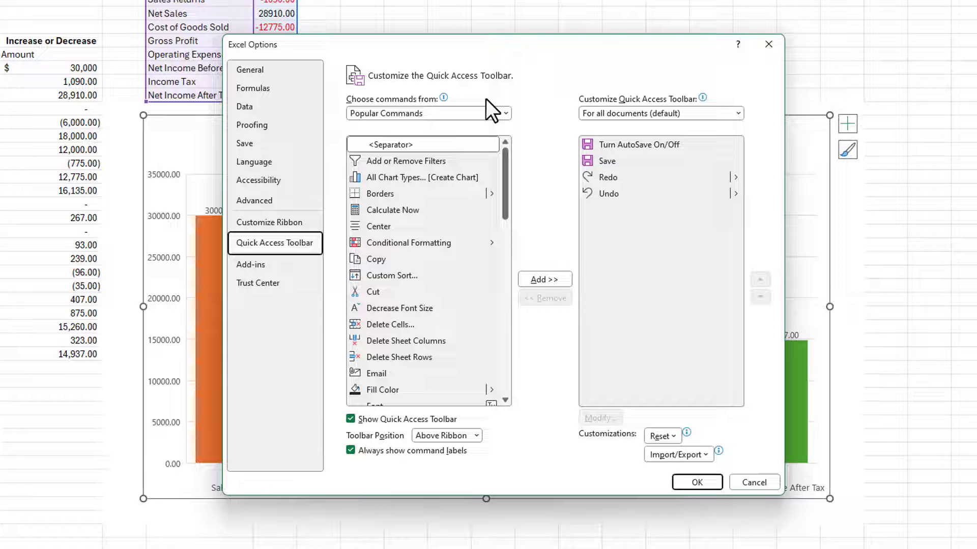
{"action": "left_click", "coordinate": [503, 112]}
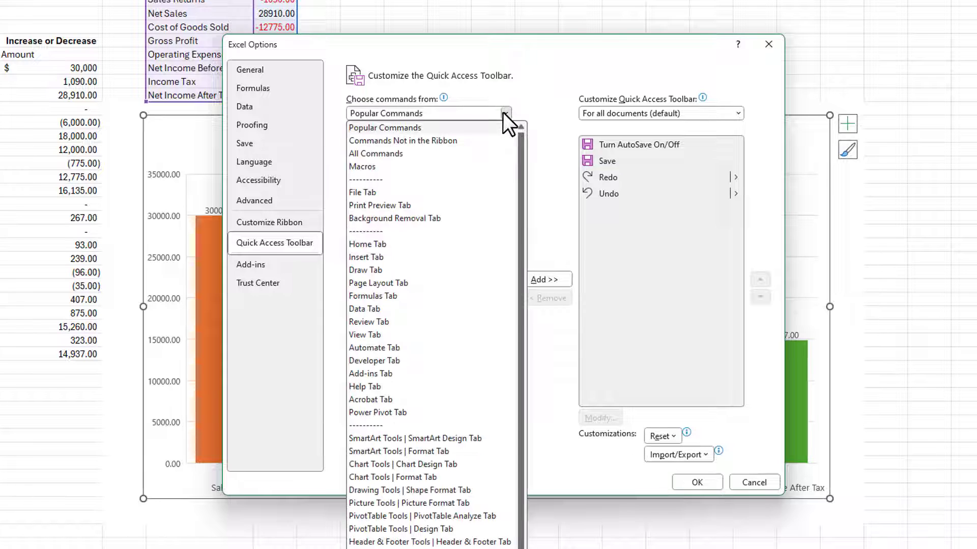
{"action": "left_click", "coordinate": [460, 142]}
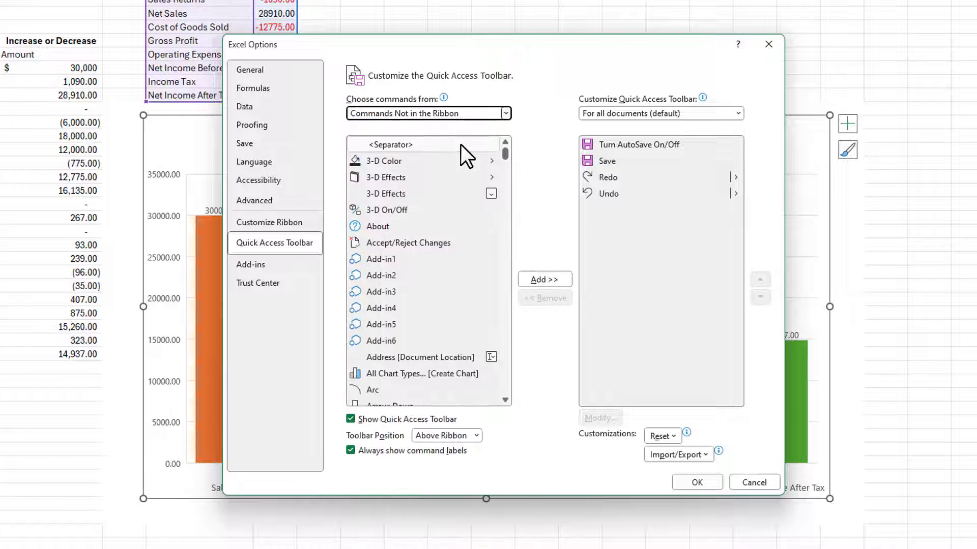
{"action": "left_click_drag", "start_coordinate": [505, 156], "coordinate": [506, 187]}
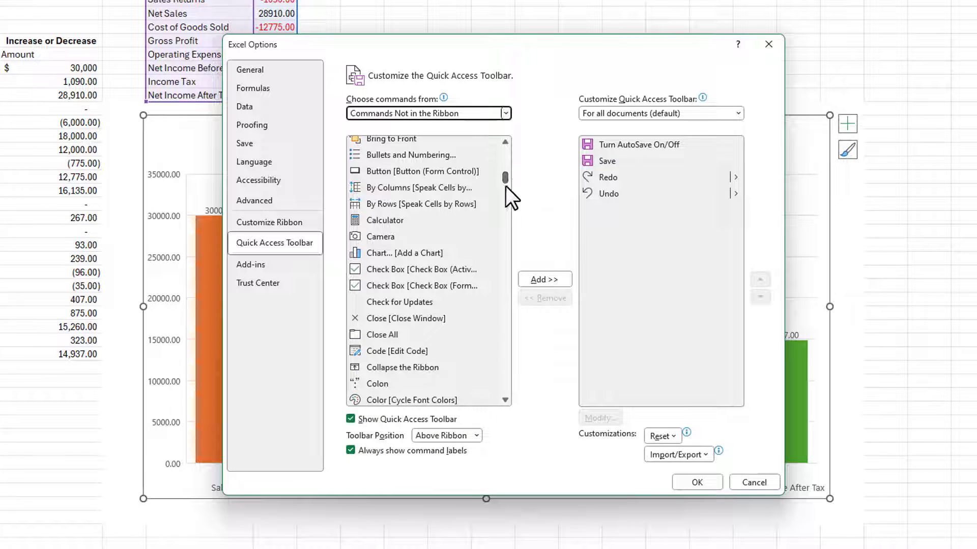
{"action": "left_click", "coordinate": [394, 237]}
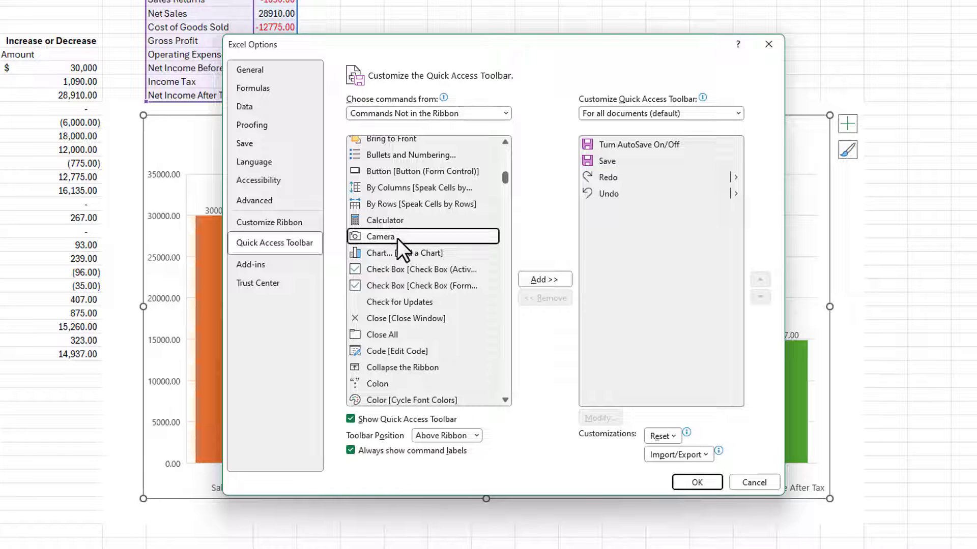
{"action": "left_click", "coordinate": [542, 279]}
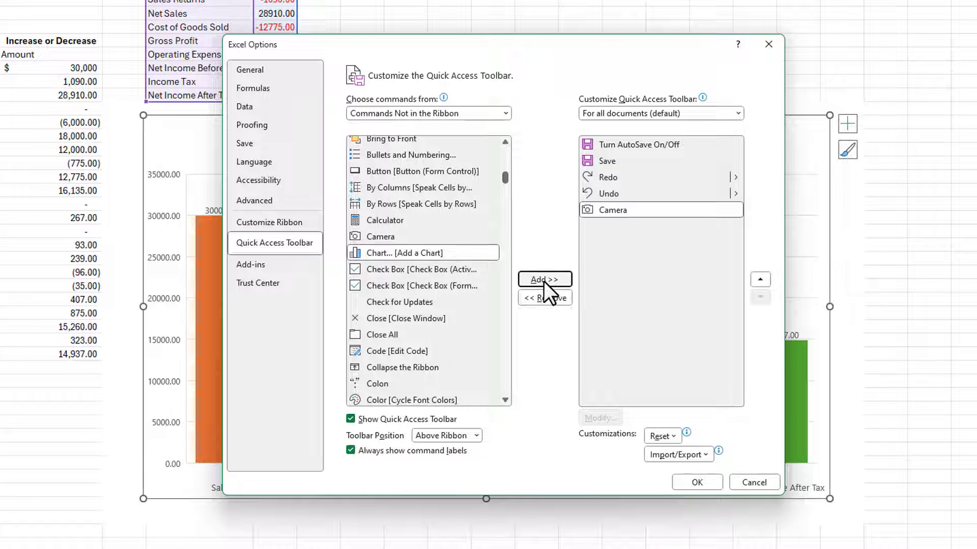
{"action": "left_click", "coordinate": [695, 482]}
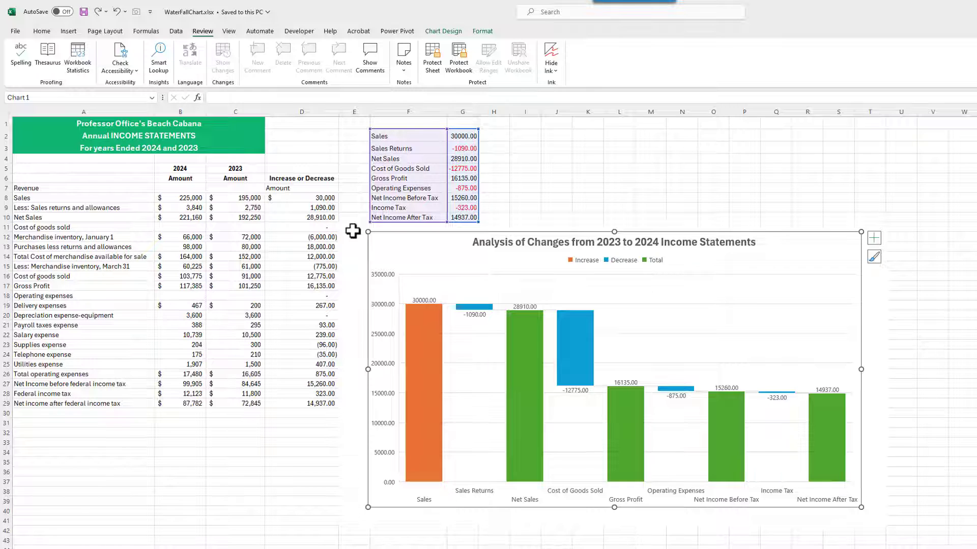
Select E11:T42 around the chart and take a Camera snapshot of it
{"action": "mouse_move", "coordinate": [353, 231]}
{"action": "left_mouse_down"}
{"action": "mouse_move", "coordinate": [852, 528]}
{"action": "mouse_move", "coordinate": [871, 528]}
{"action": "left_mouse_up"}
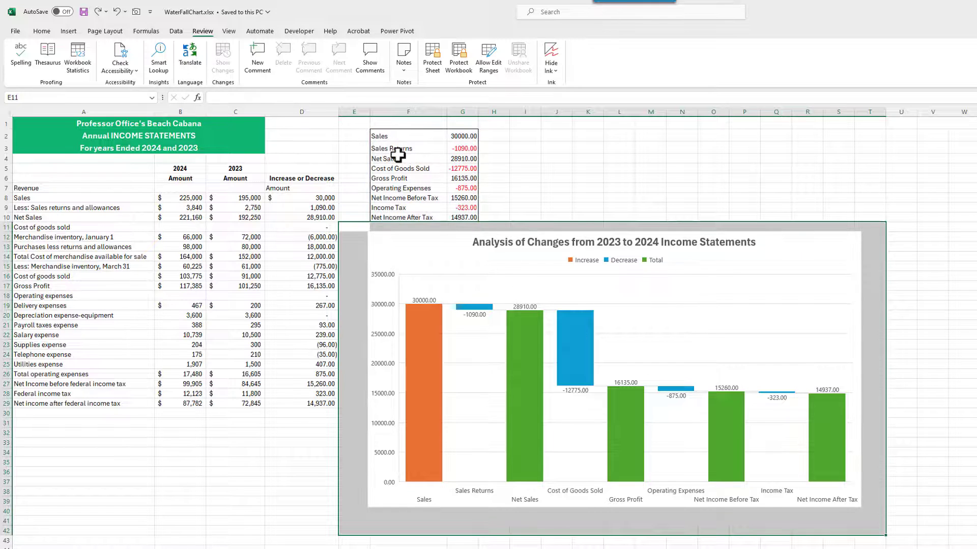
{"action": "left_click", "coordinate": [40, 31]}
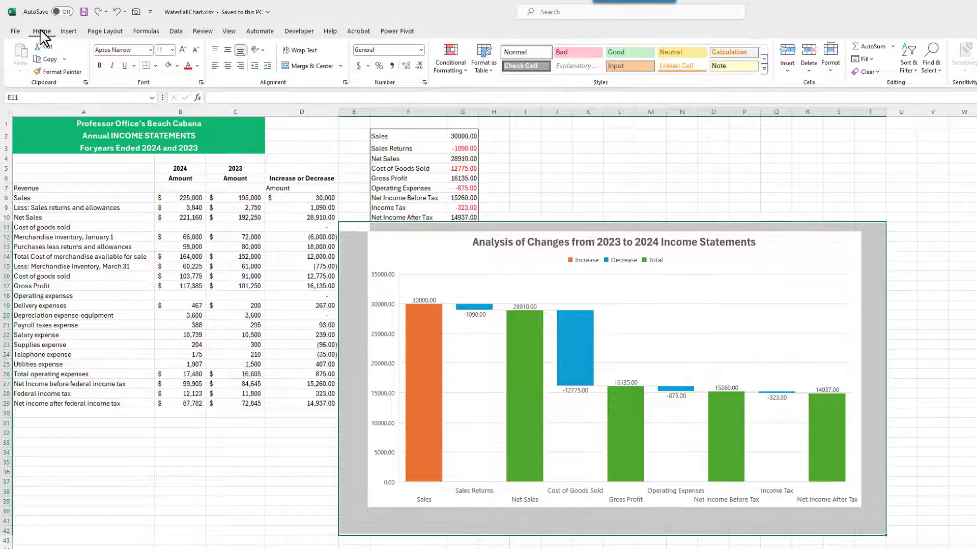
{"action": "left_click", "coordinate": [176, 66]}
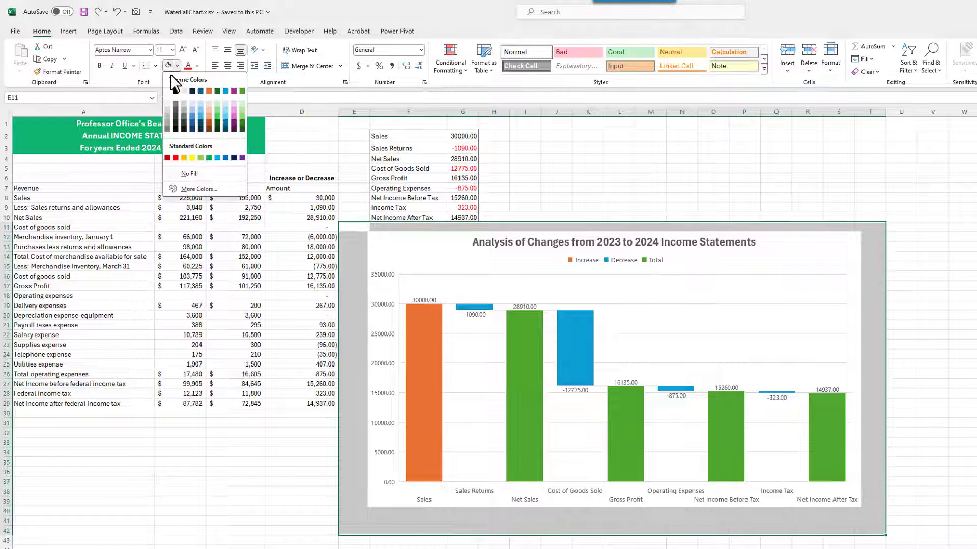
{"action": "key", "text": "Escape"}
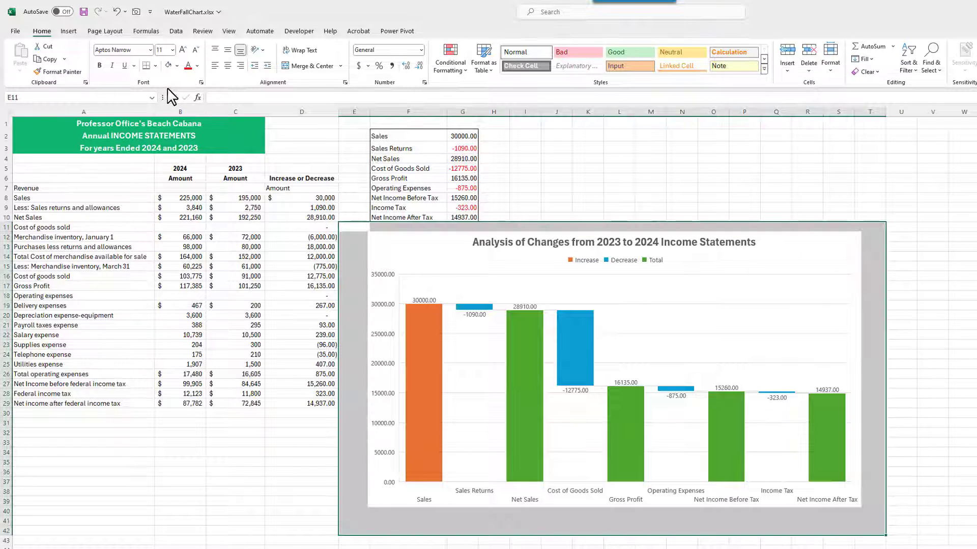
{"action": "left_click", "coordinate": [136, 12]}
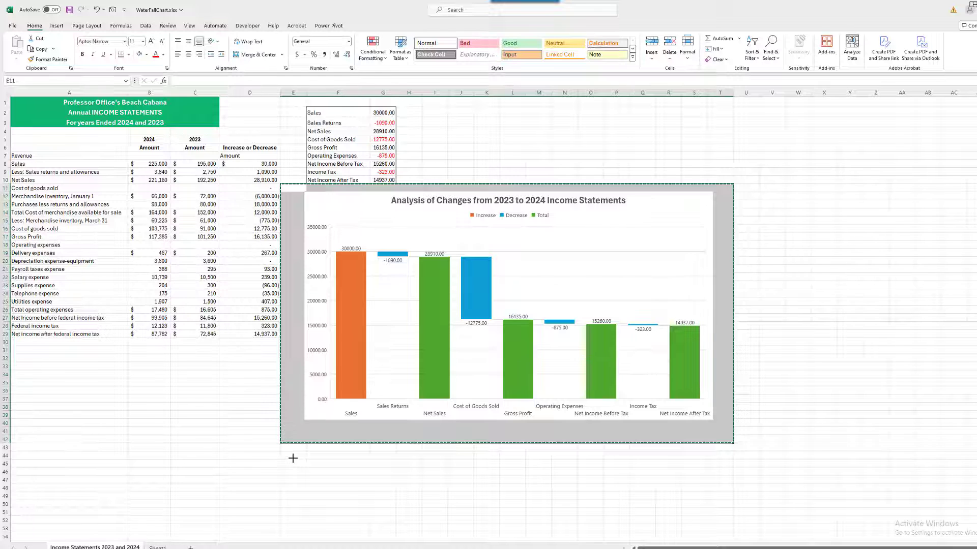
Place the snapshot, save it as Waterfall.png in C:\AA, then delete the picture
{"action": "left_click", "coordinate": [293, 458]}
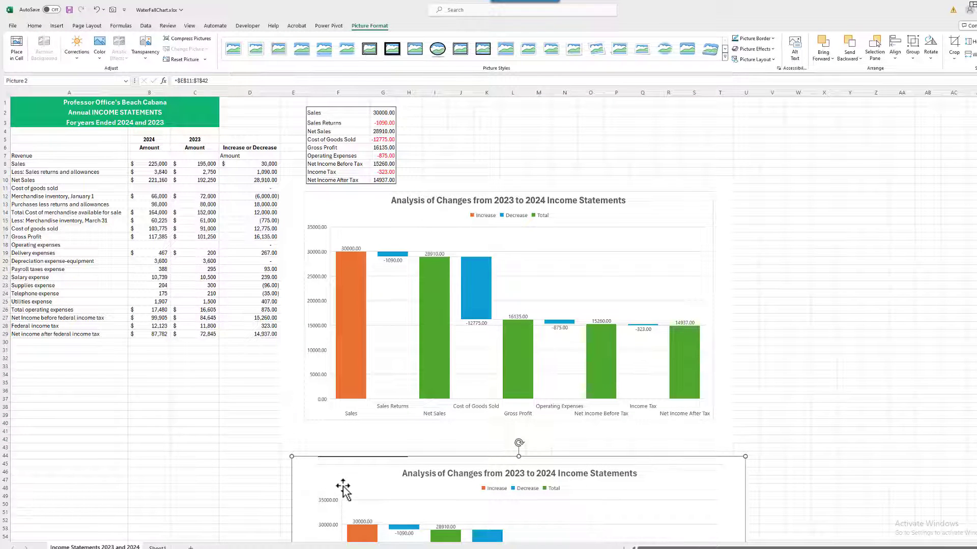
{"action": "right_click", "coordinate": [343, 489]}
{"action": "left_click", "coordinate": [377, 432]}
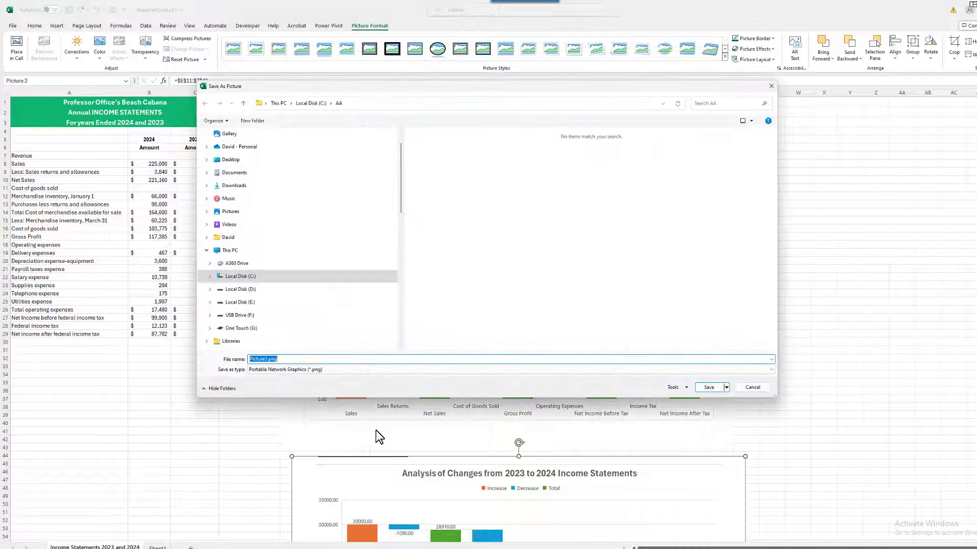
{"action": "left_click", "coordinate": [210, 277]}
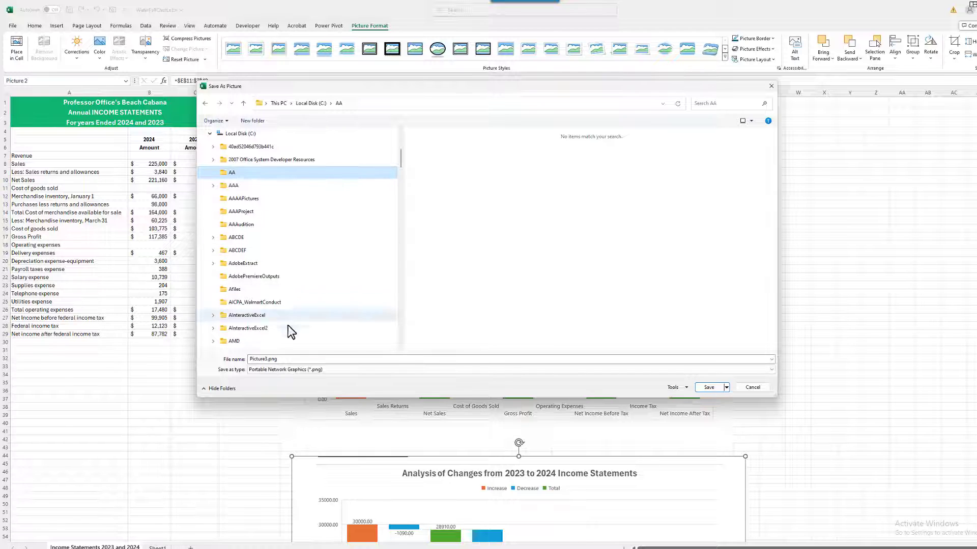
{"action": "double_click", "coordinate": [264, 360]}
{"action": "type", "text": "W"}
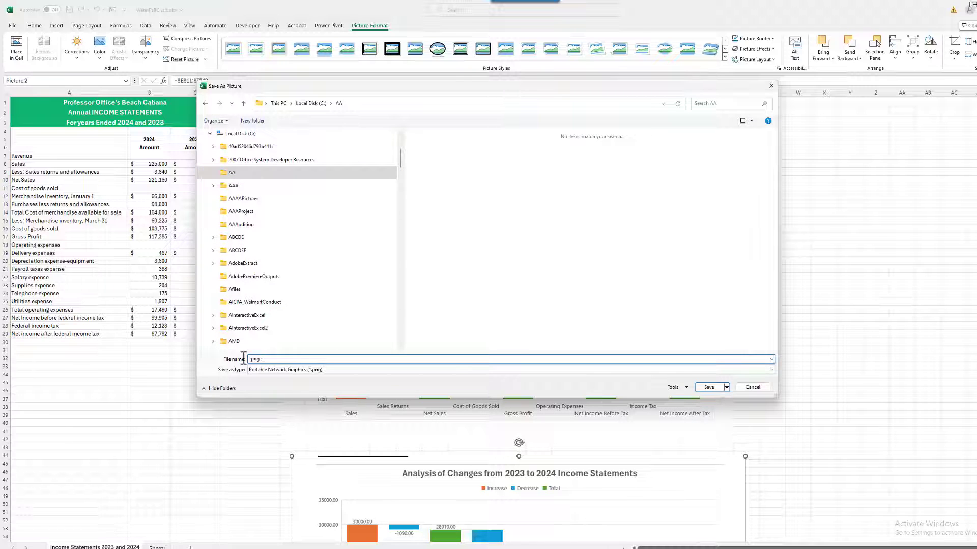
{"action": "type", "text": "aterfall"}
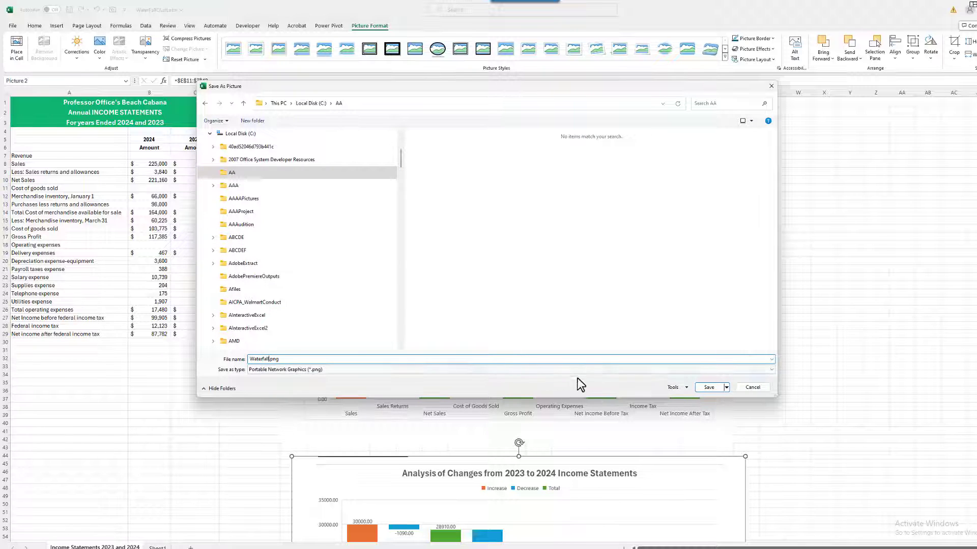
{"action": "left_click", "coordinate": [708, 389]}
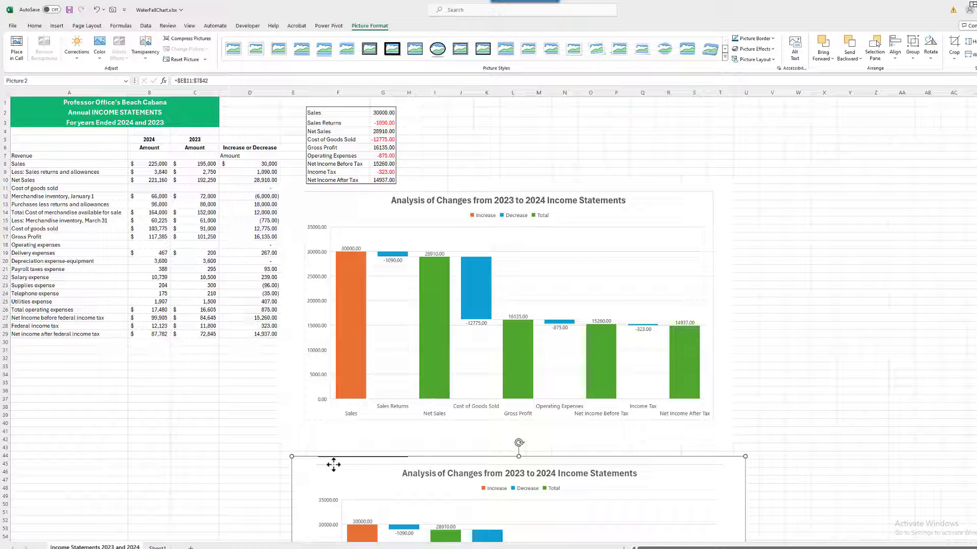
{"action": "key", "text": "Delete"}
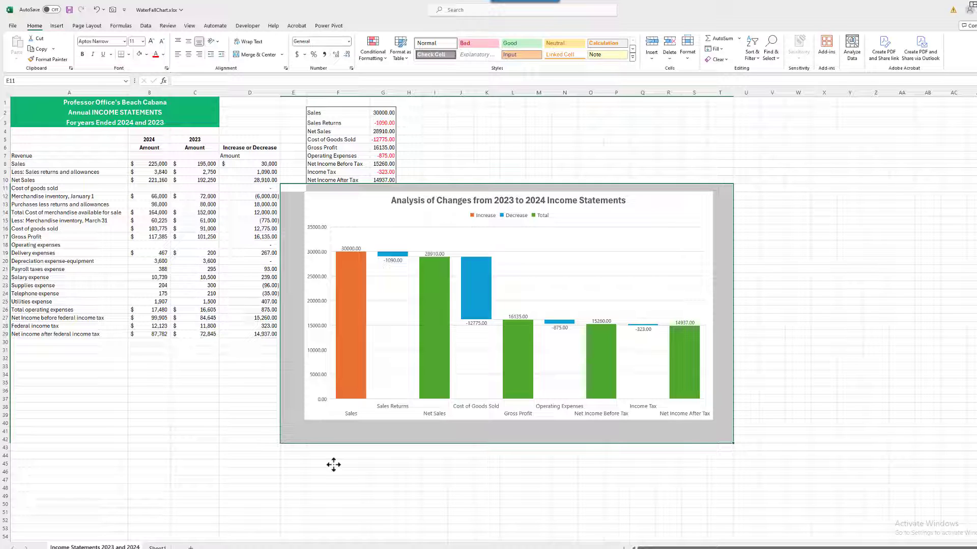
On Sheet1, add a new note to cell A3 and bring up the note shape's menu
{"action": "left_click", "coordinate": [157, 547]}
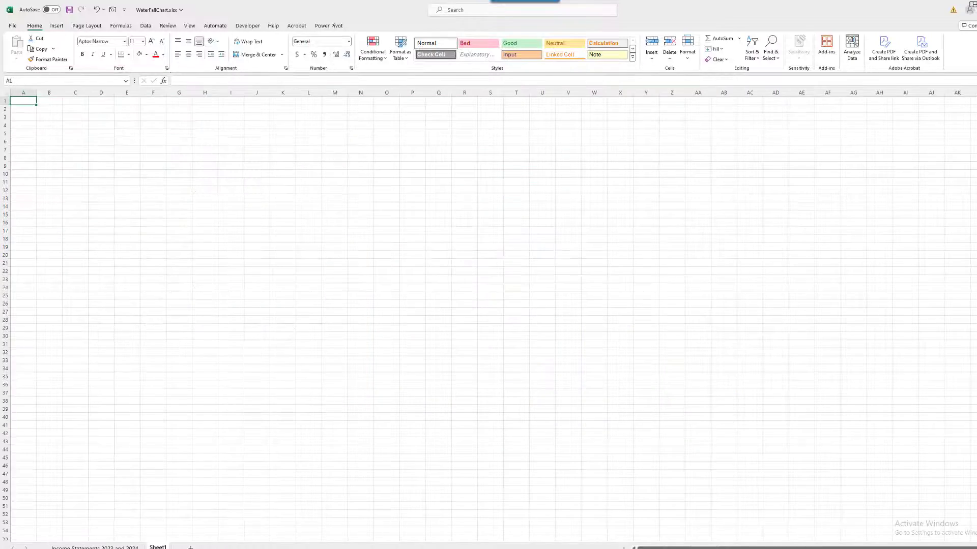
{"action": "right_click", "coordinate": [24, 120]}
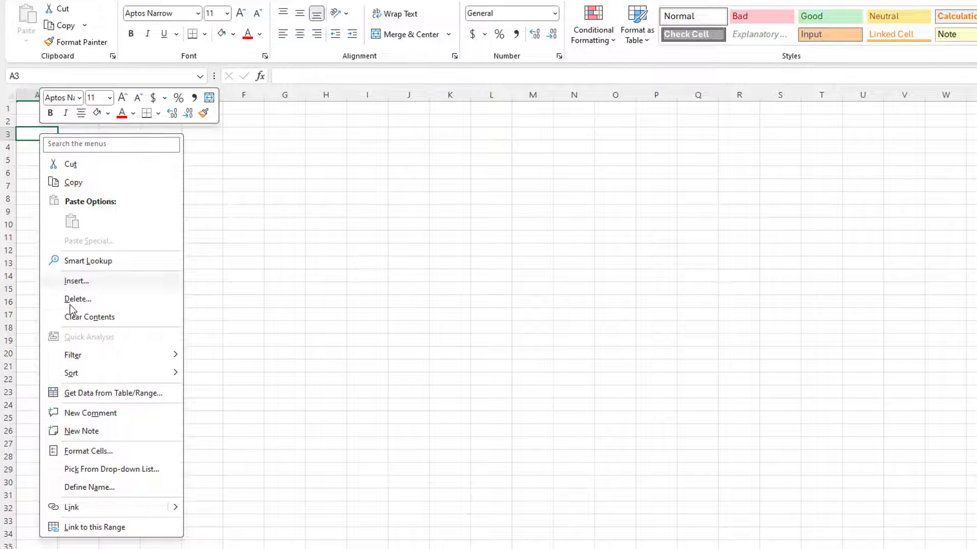
{"action": "left_click", "coordinate": [81, 432]}
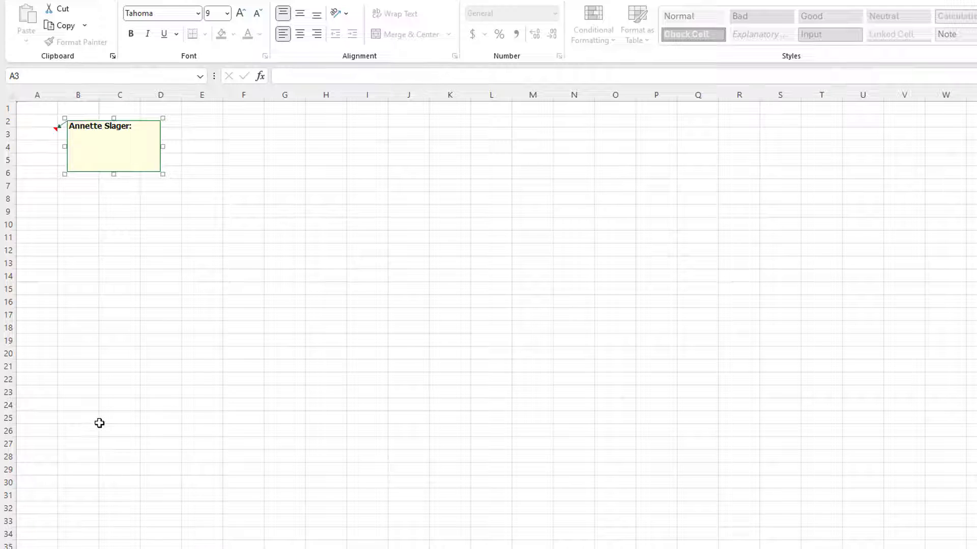
{"action": "left_click", "coordinate": [92, 121]}
{"action": "right_click", "coordinate": [92, 123]}
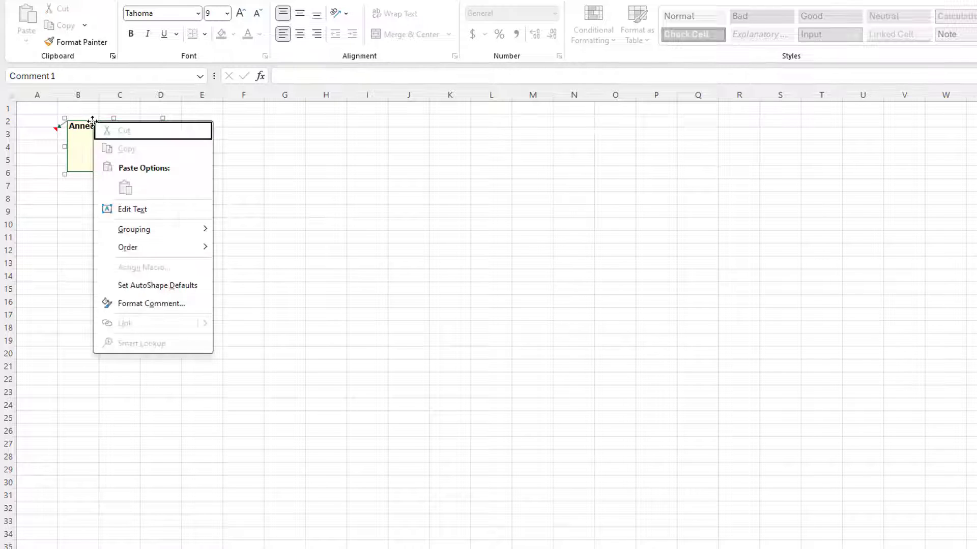
Bring up the picture fill effects in the note's Format Comment colour and line settings
{"action": "left_click", "coordinate": [115, 303]}
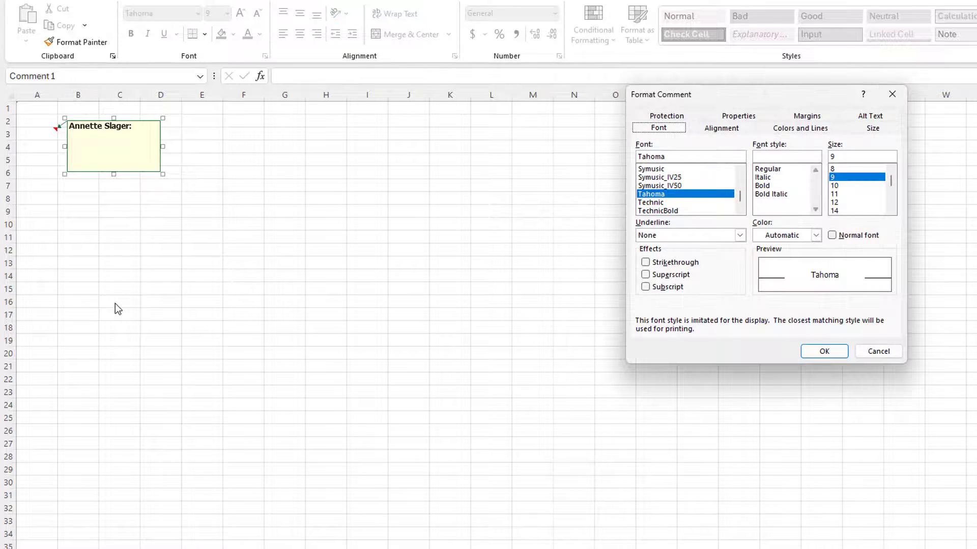
{"action": "left_click", "coordinate": [778, 130]}
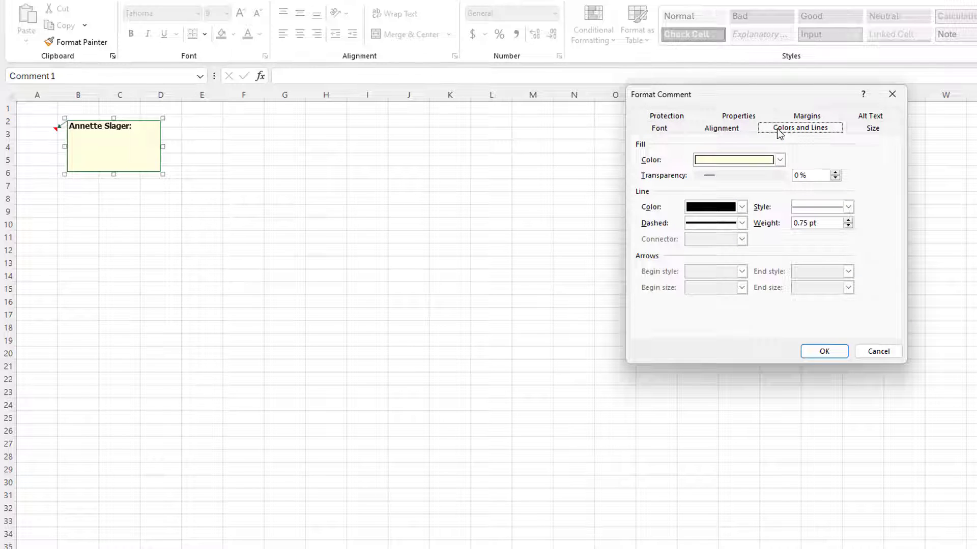
{"action": "left_click", "coordinate": [775, 162]}
{"action": "left_click", "coordinate": [778, 161]}
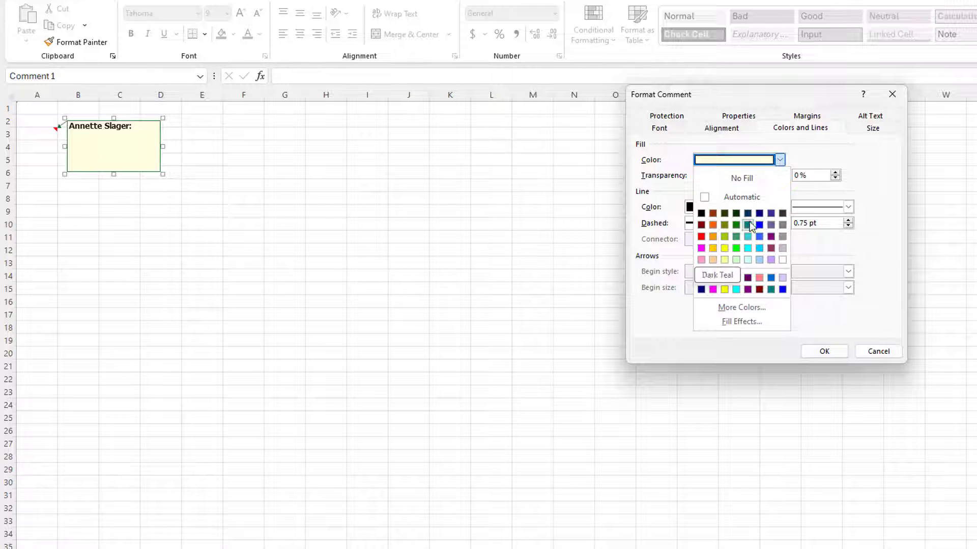
{"action": "left_click", "coordinate": [702, 326]}
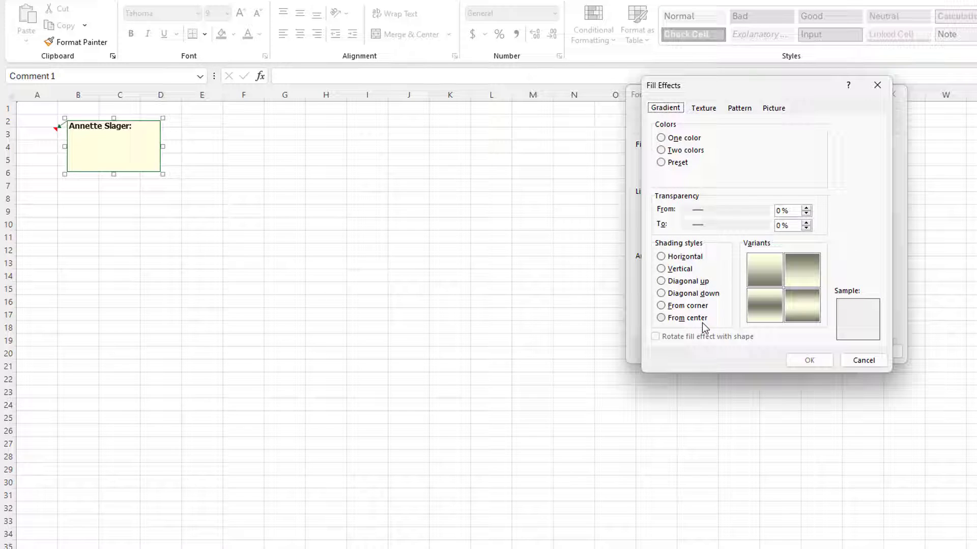
{"action": "left_click", "coordinate": [774, 109]}
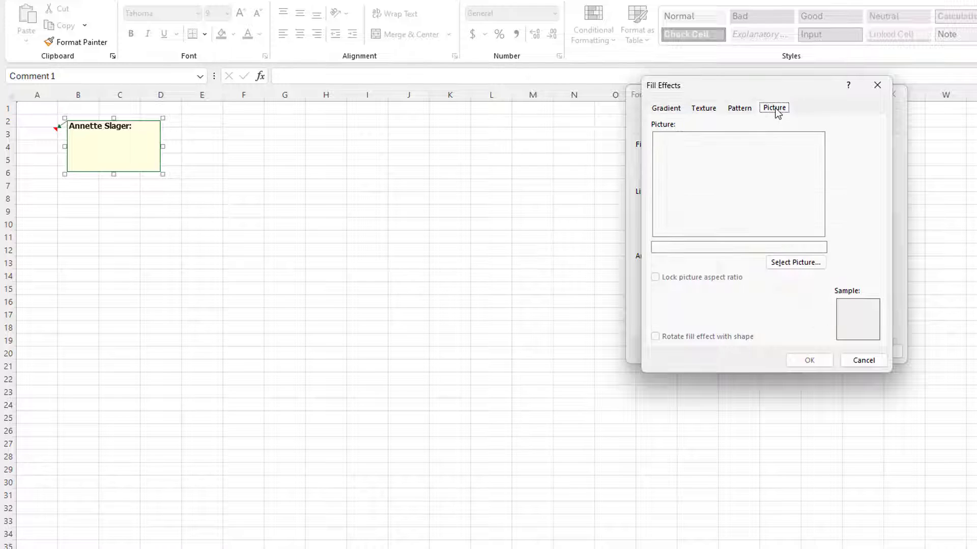
Set Waterfall.png from folder AA as the note's picture fill with aspect ratio locked
{"action": "left_click", "coordinate": [788, 268]}
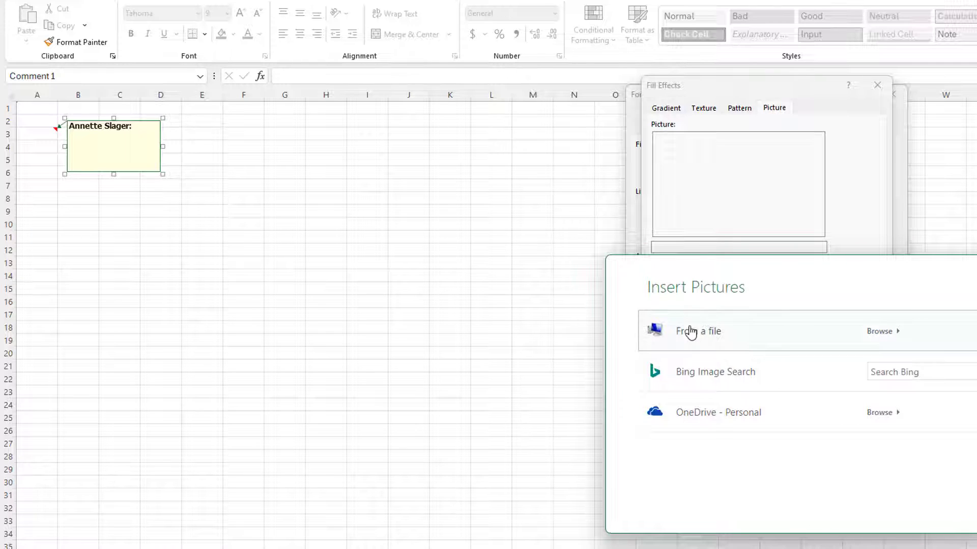
{"action": "left_click", "coordinate": [688, 331]}
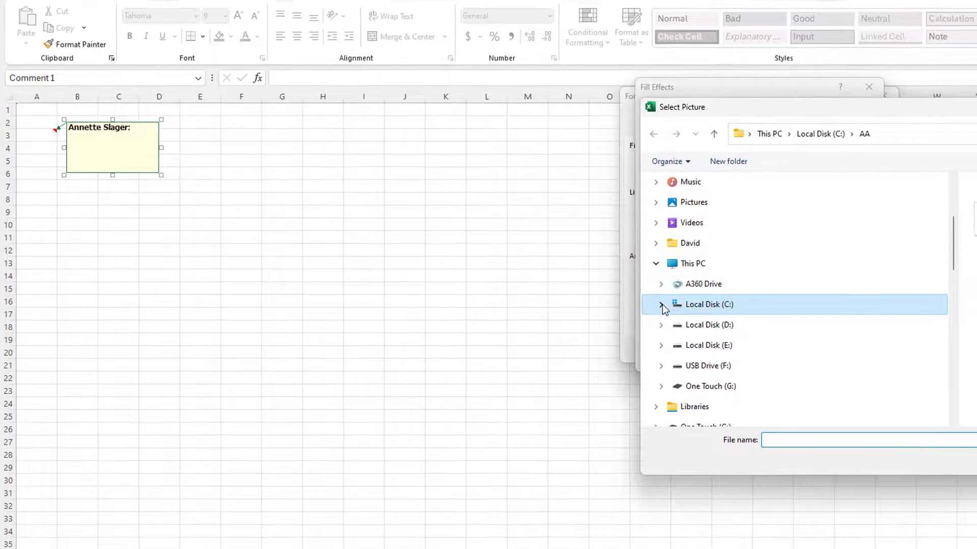
{"action": "left_click", "coordinate": [662, 304]}
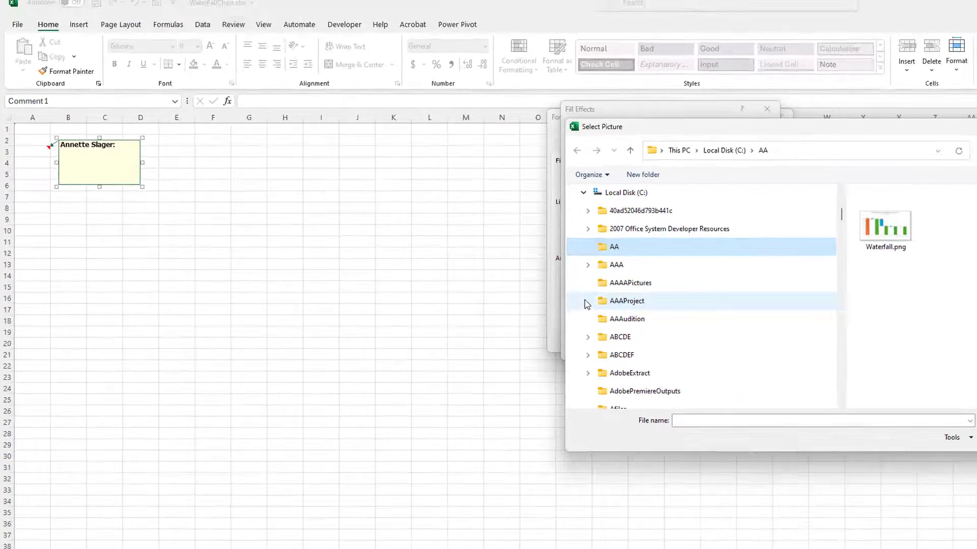
{"action": "left_click", "coordinate": [830, 221]}
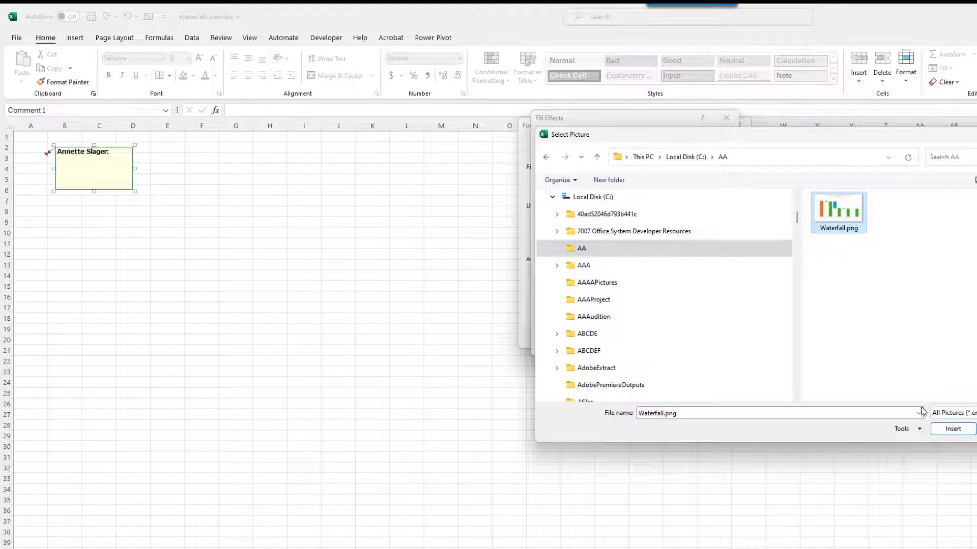
{"action": "left_click", "coordinate": [950, 431]}
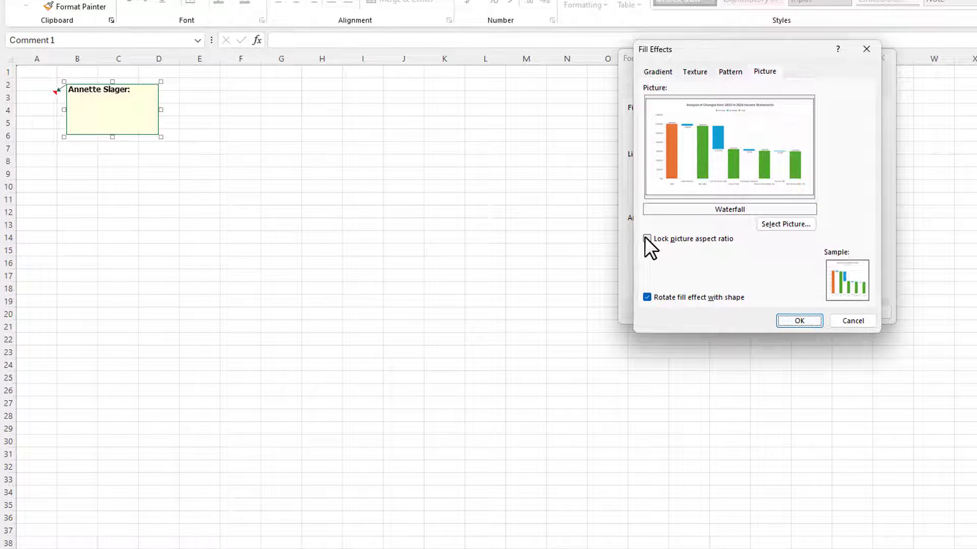
{"action": "left_click", "coordinate": [647, 239]}
{"action": "left_click", "coordinate": [795, 317]}
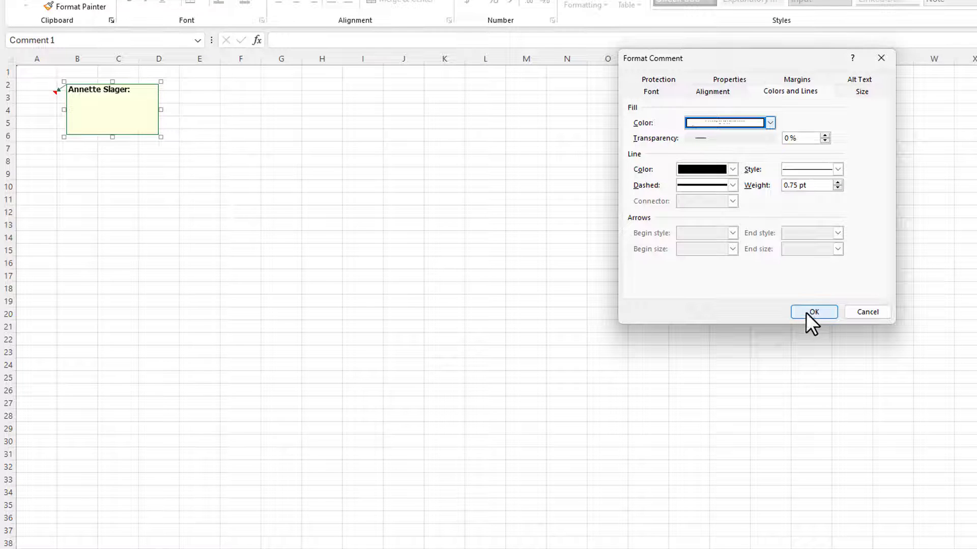
Apply the picture fill, enlarge the note to show the whole chart, and hide A3's note
{"action": "left_click", "coordinate": [811, 311]}
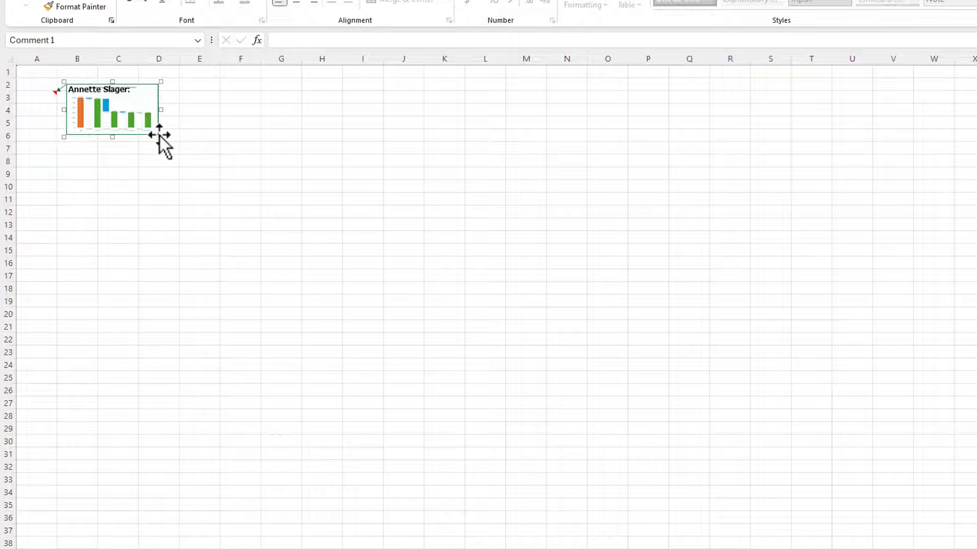
{"action": "left_click_drag", "start_coordinate": [160, 136], "coordinate": [577, 383]}
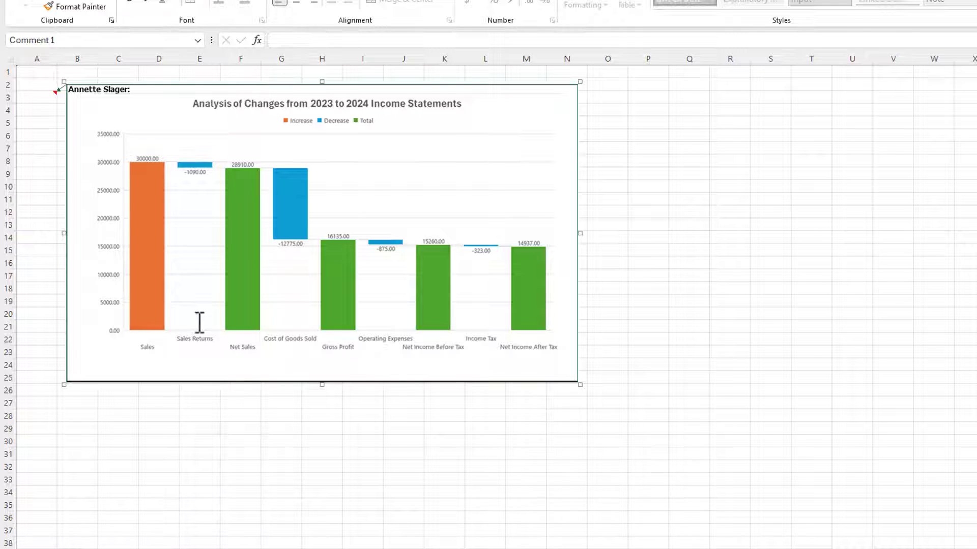
{"action": "right_click", "coordinate": [28, 98]}
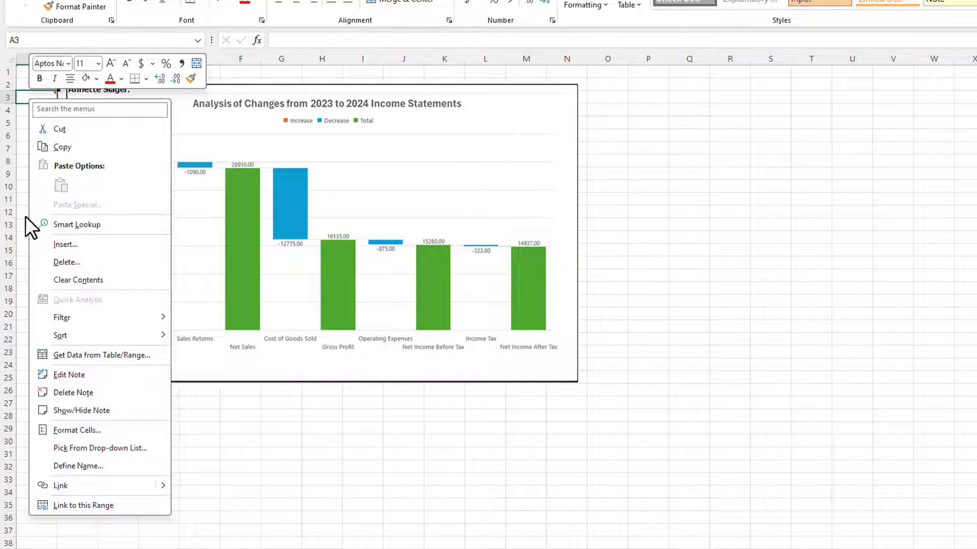
{"action": "left_click", "coordinate": [79, 409]}
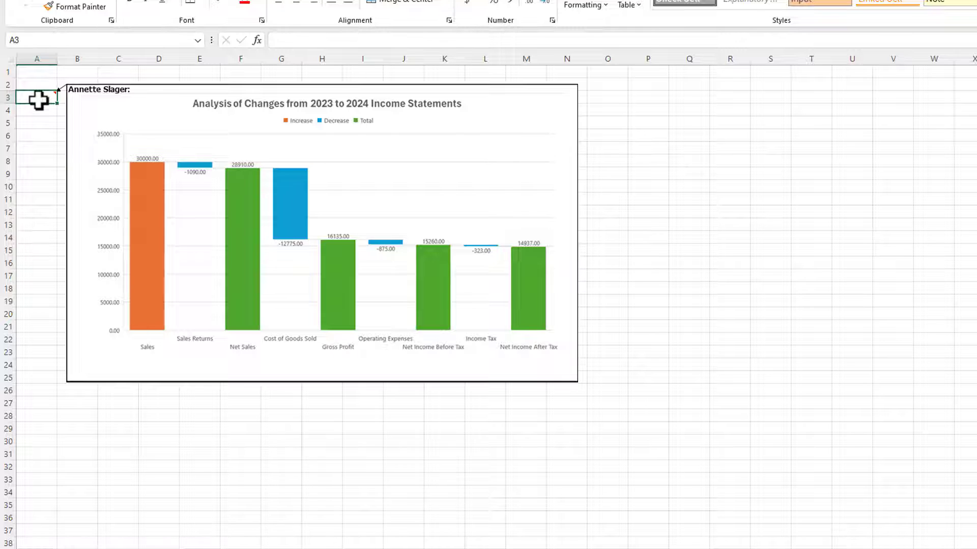
Link A3 to the 'Income Statements 2023 and 2024' sheet, widen column A, and follow the link
{"action": "right_click", "coordinate": [38, 101]}
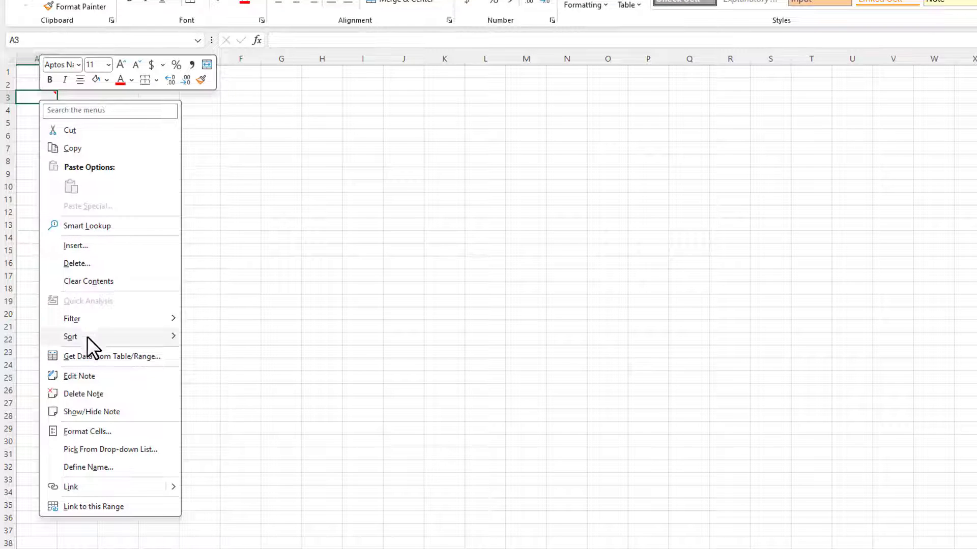
{"action": "left_click", "coordinate": [73, 487]}
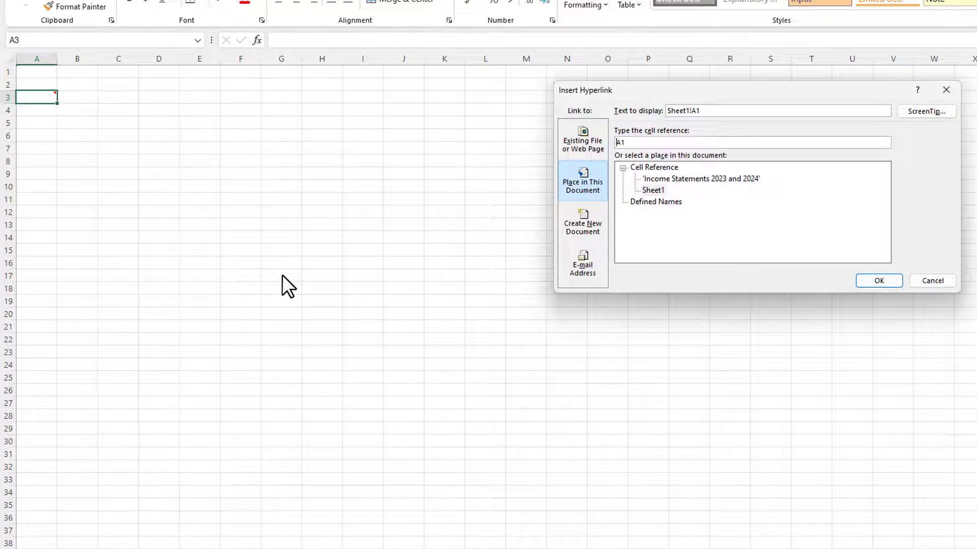
{"action": "left_click", "coordinate": [683, 177]}
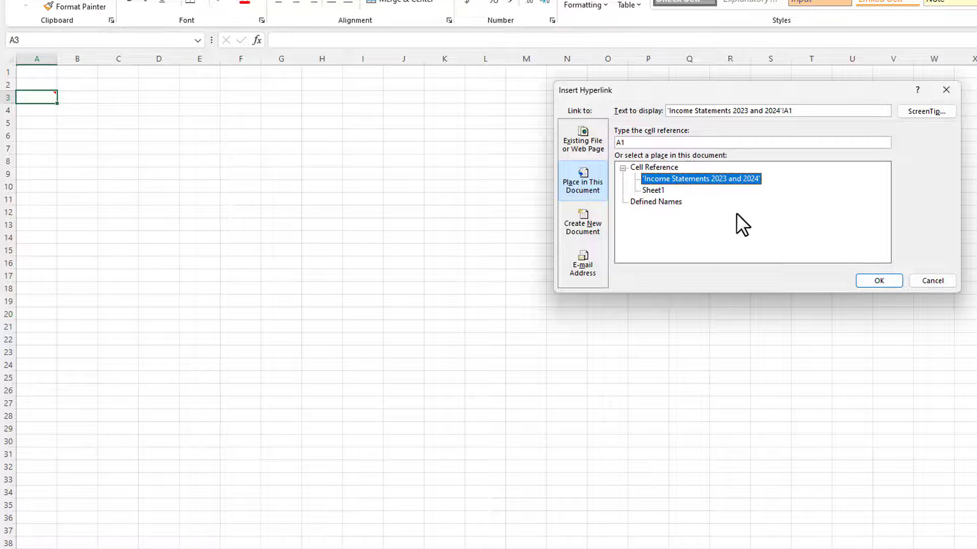
{"action": "left_click", "coordinate": [873, 278]}
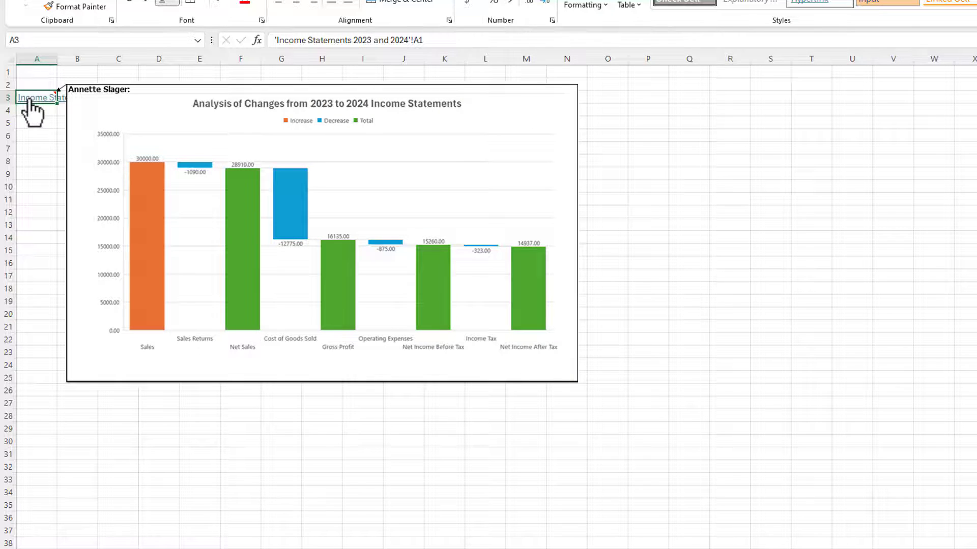
{"action": "mouse_move", "coordinate": [34, 97]}
{"action": "left_click_drag", "start_coordinate": [57, 58], "coordinate": [191, 56]}
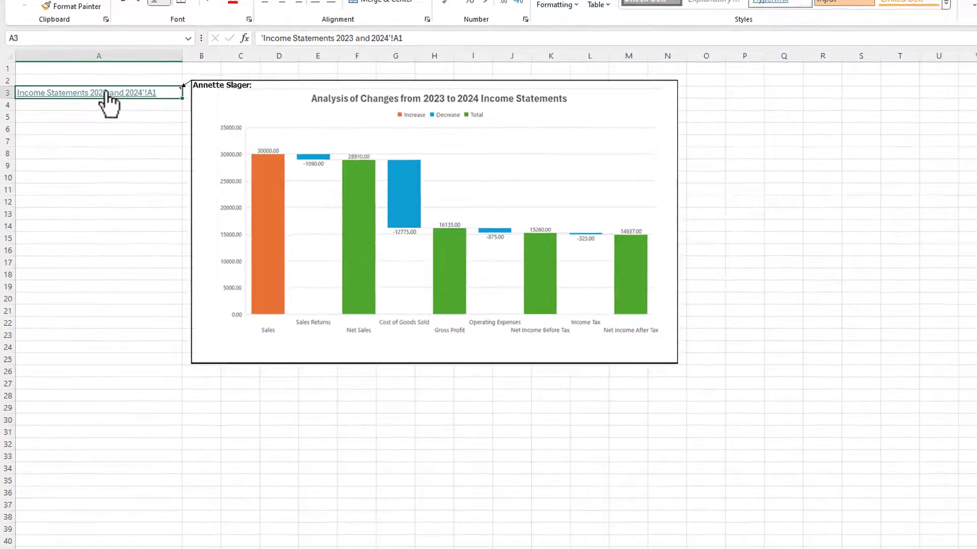
{"action": "left_click", "coordinate": [102, 99]}
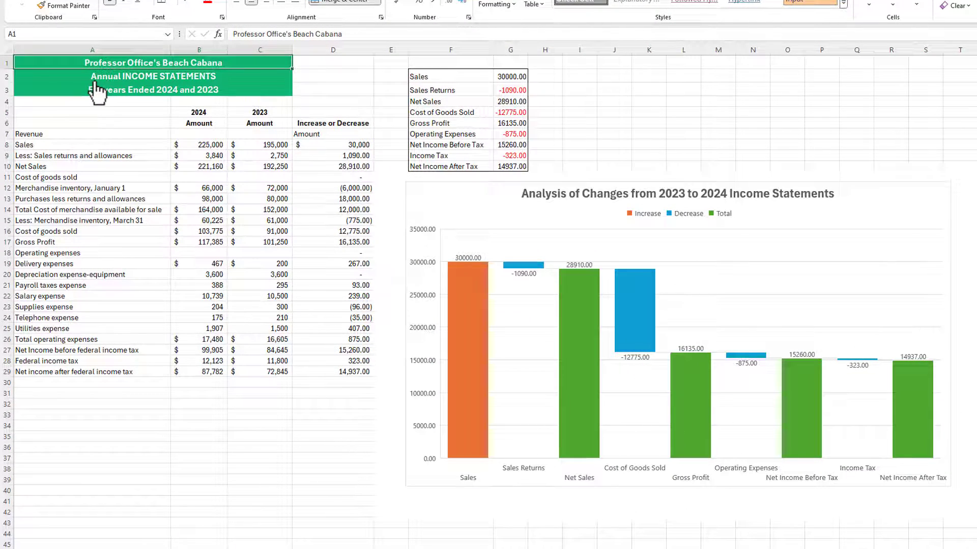